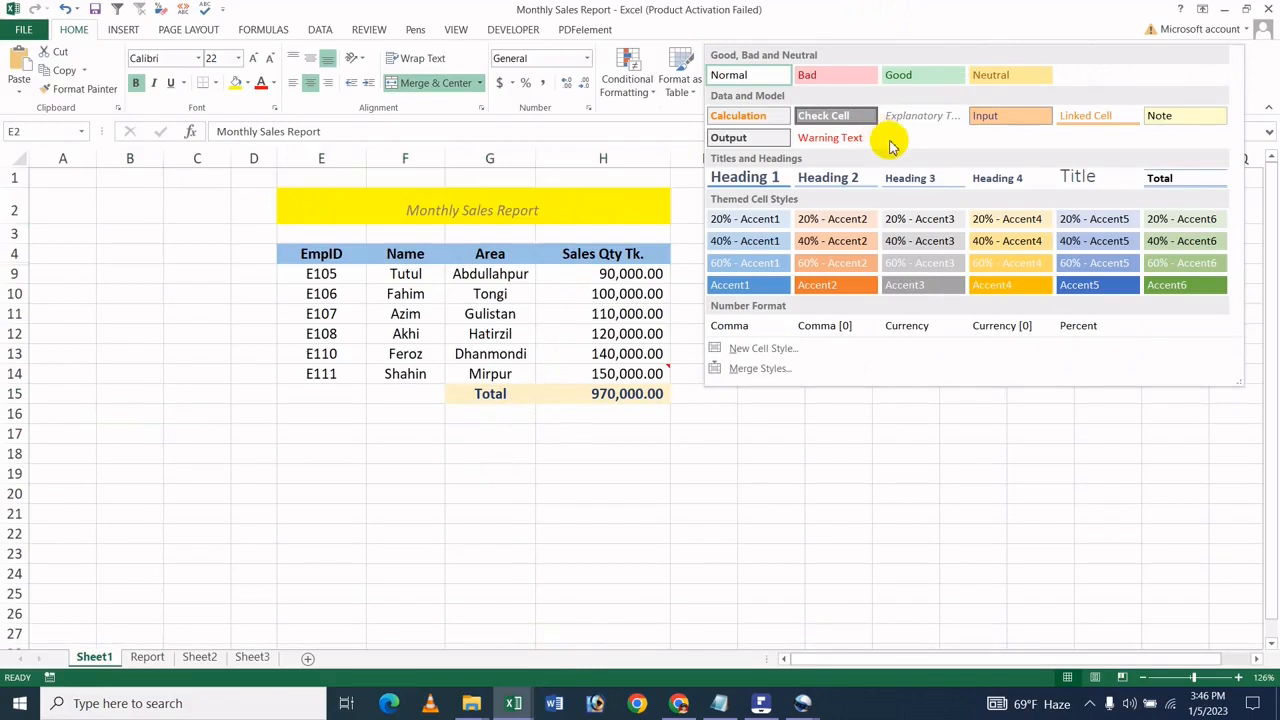
{"action": "left_click", "coordinate": [695, 8]}
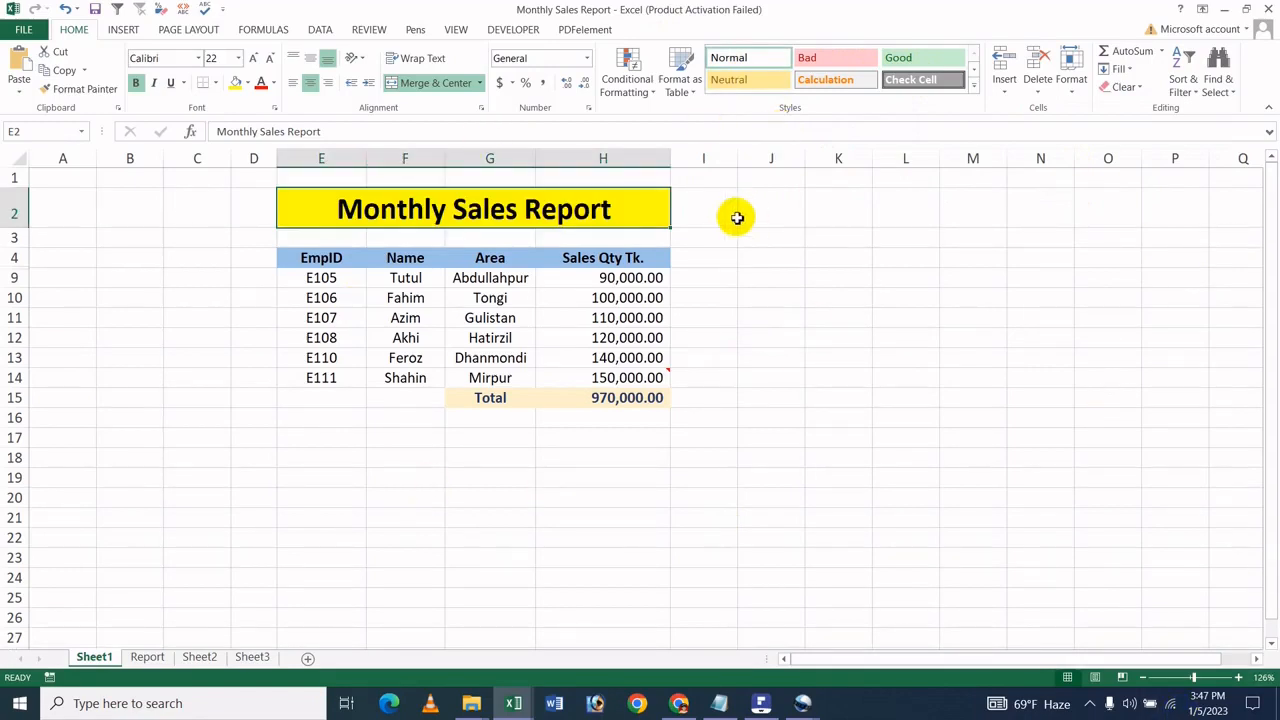
{"action": "left_click", "coordinate": [973, 88]}
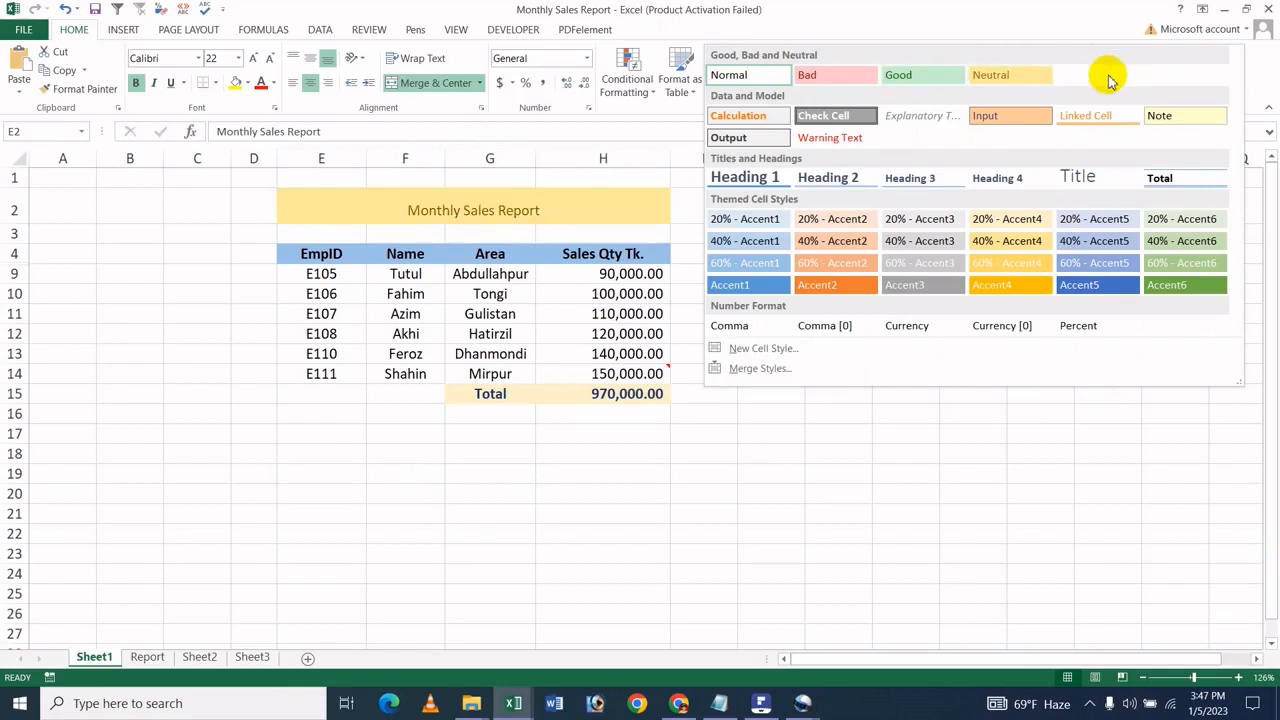
{"action": "left_click", "coordinate": [777, 10]}
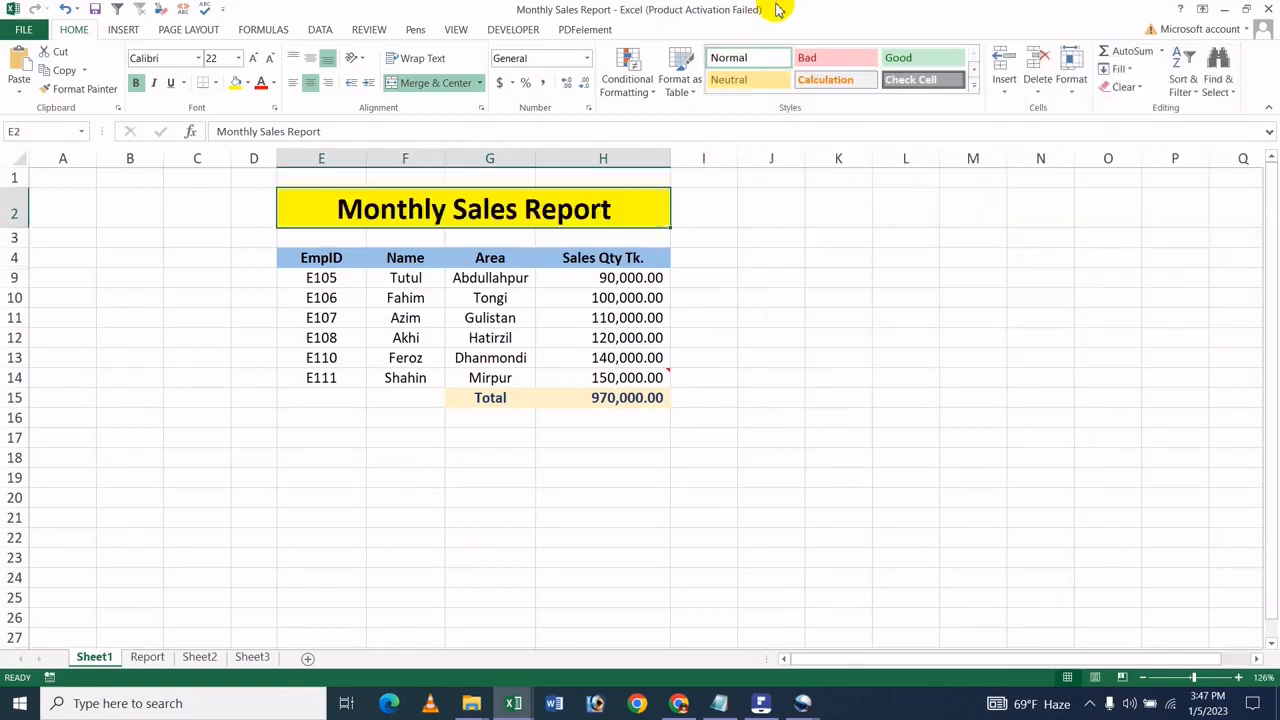
- Apply the Heading 1 cell style to the Monthly Sales Report title and Heading 2 to the header row E4:H4
{"action": "left_click", "coordinate": [973, 88]}
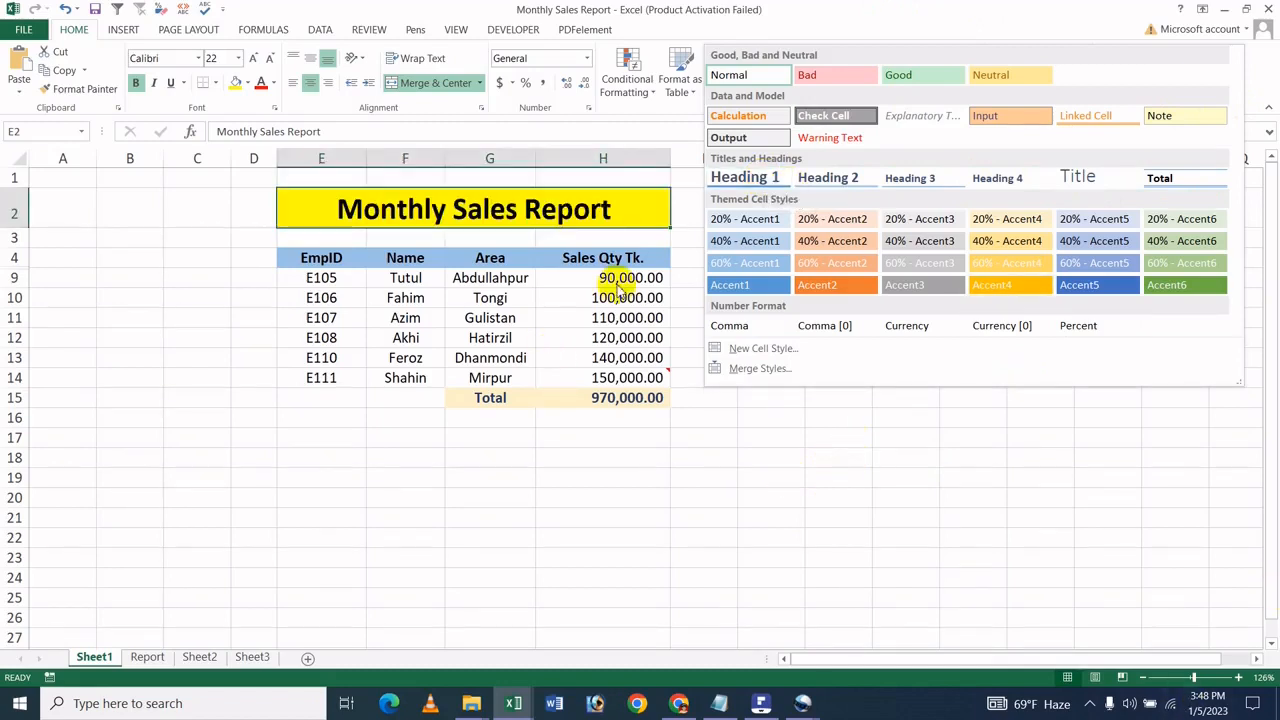
{"action": "left_click", "coordinate": [716, 186]}
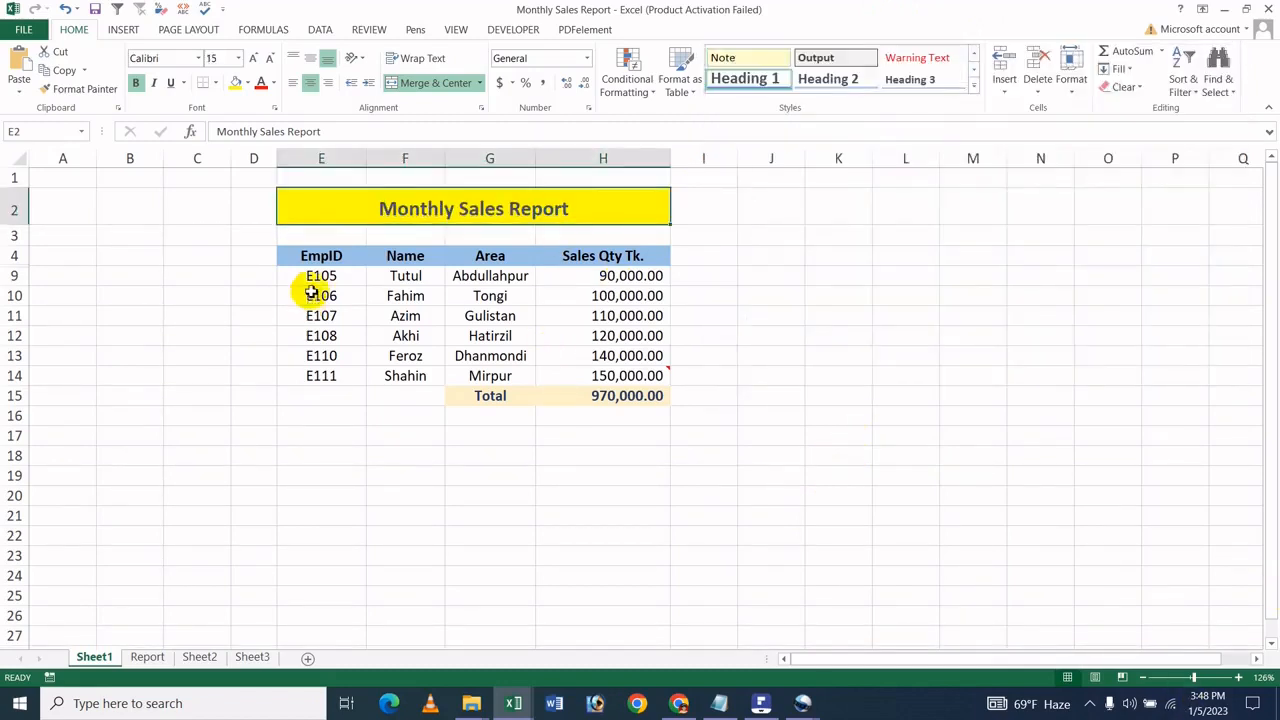
{"action": "left_click", "coordinate": [314, 254]}
{"action": "left_click_drag", "start_coordinate": [468, 280], "coordinate": [606, 250]}
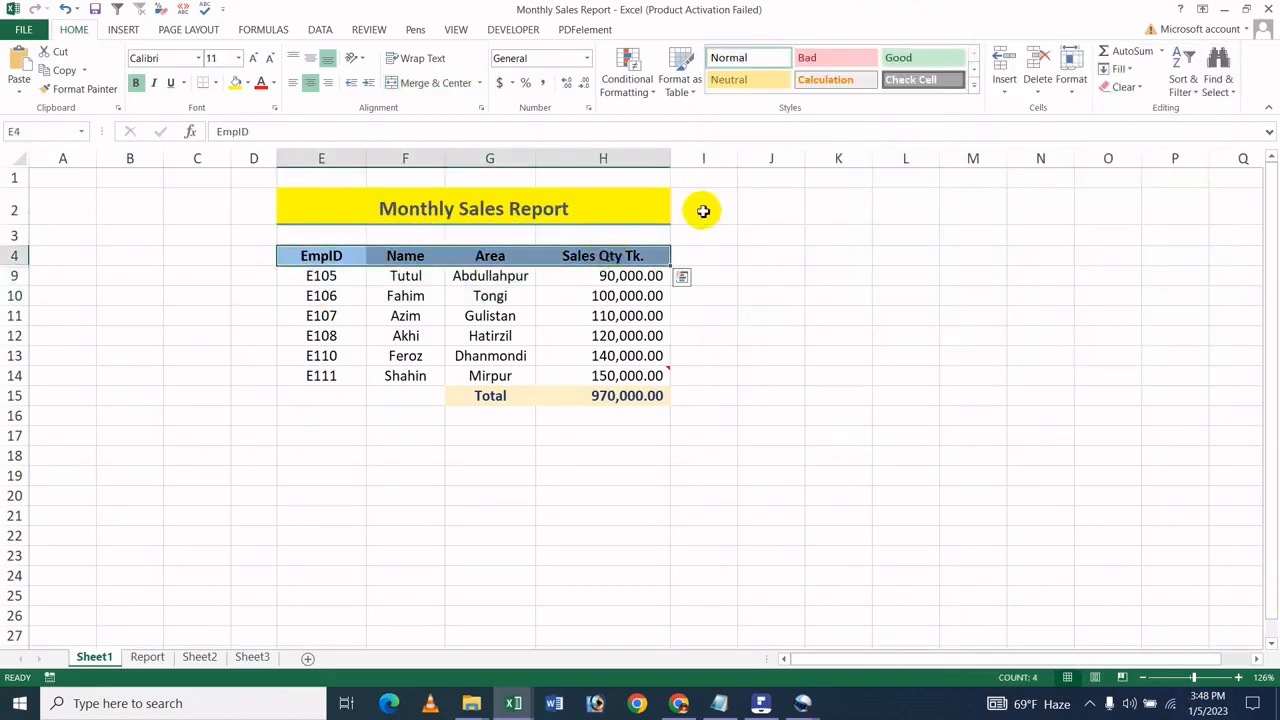
{"action": "left_click", "coordinate": [974, 88]}
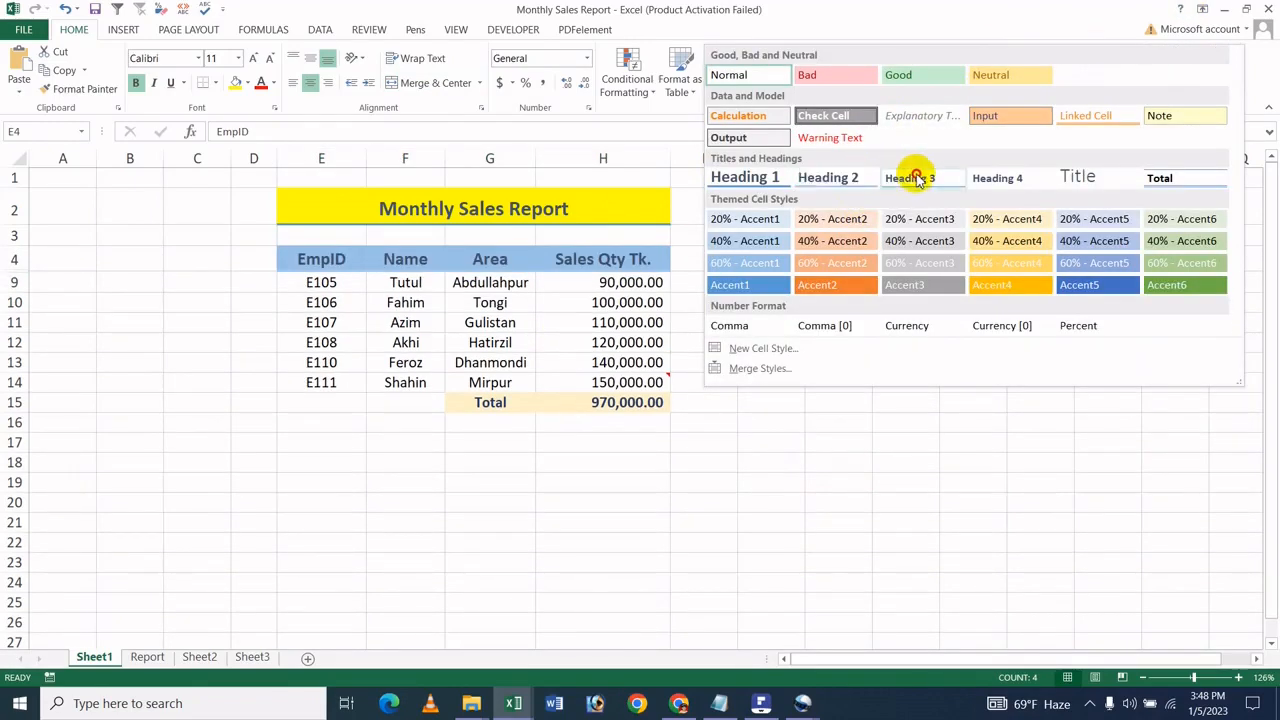
{"action": "left_click", "coordinate": [846, 177]}
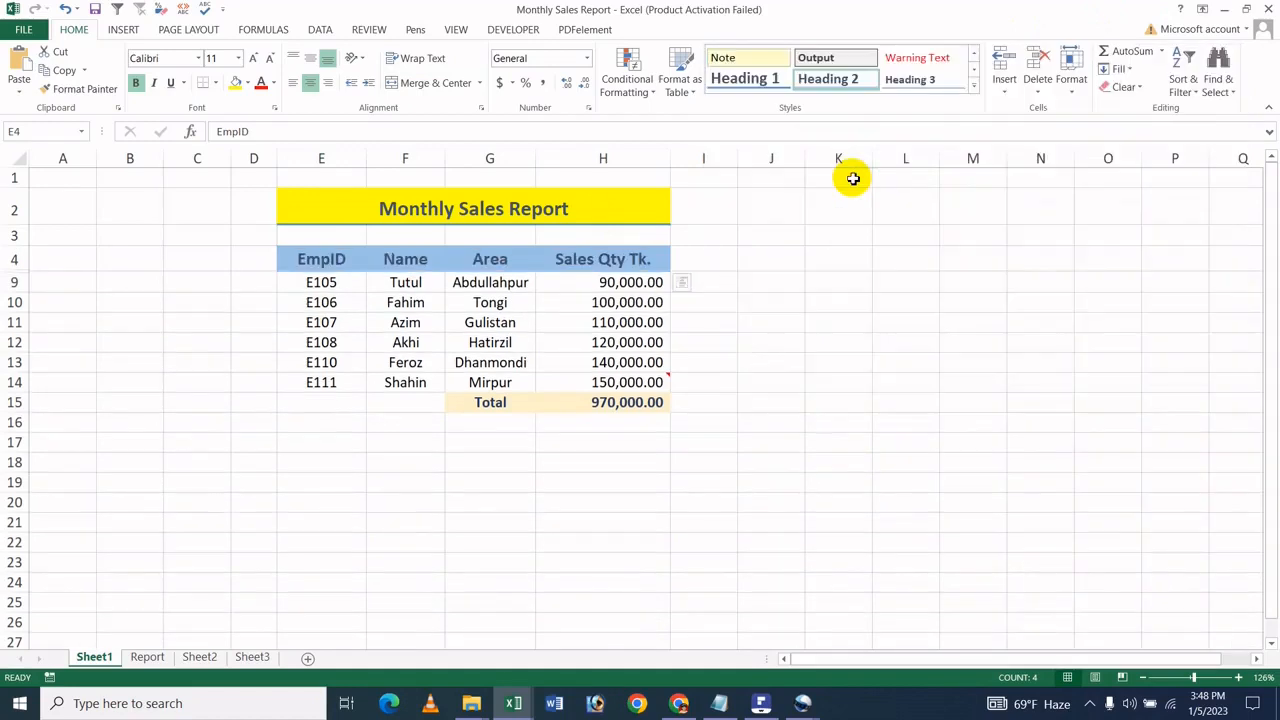
- Apply the 40% - Accent4 cell style to the employee data rows in E9:H14
{"action": "left_click", "coordinate": [545, 276]}
{"action": "left_click_drag", "start_coordinate": [350, 298], "coordinate": [610, 362]}
{"action": "left_click_drag", "start_coordinate": [334, 282], "coordinate": [655, 383]}
{"action": "left_click", "coordinate": [972, 84]}
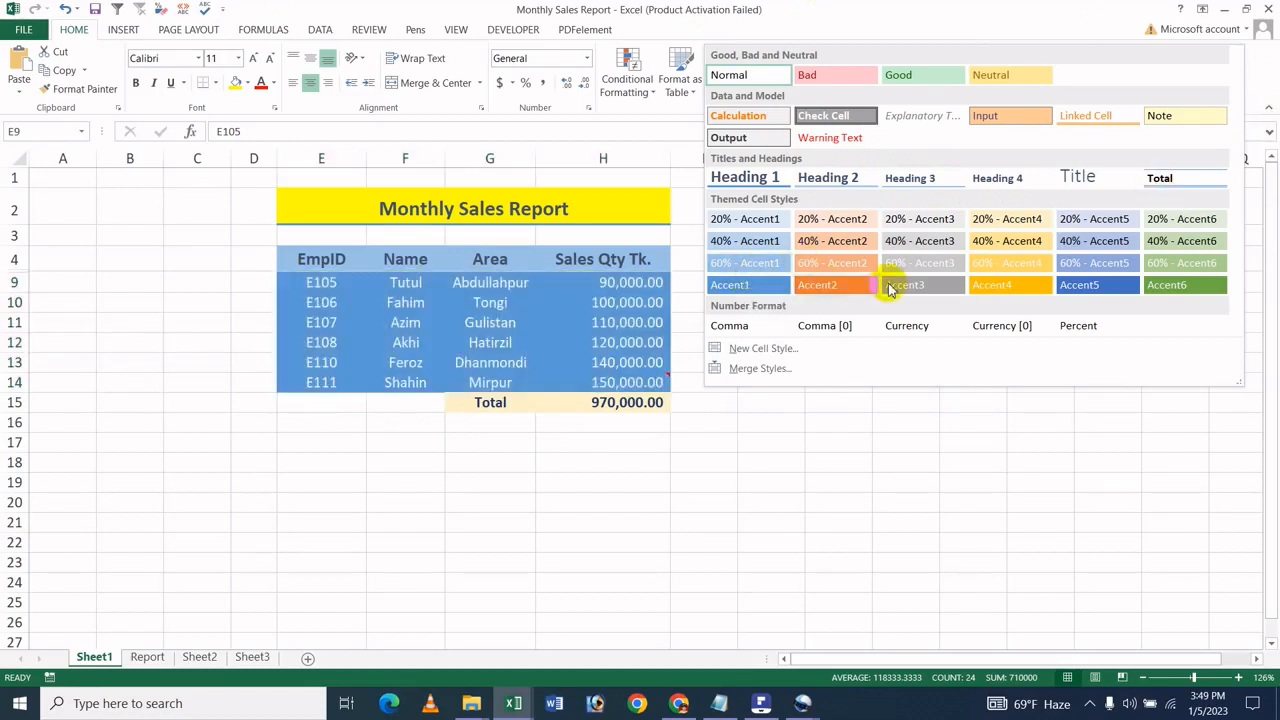
{"action": "left_click", "coordinate": [1022, 248]}
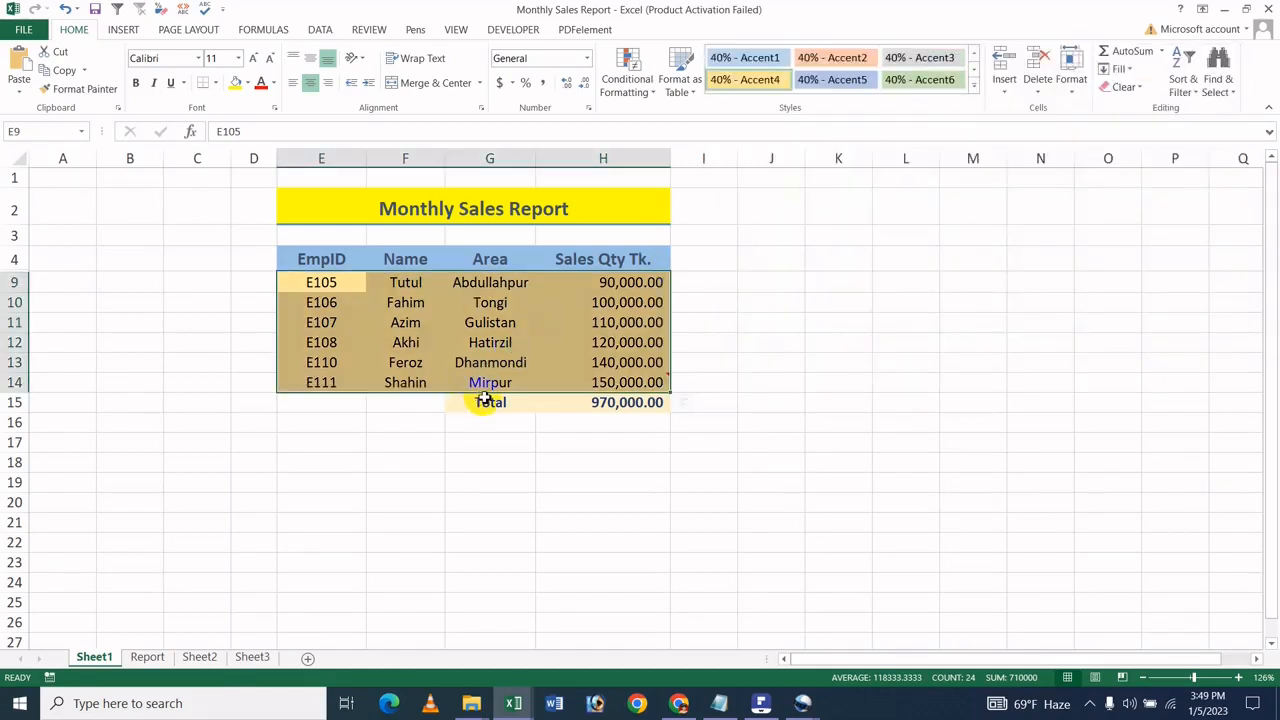
- Apply the 40% - Accent5 cell style to the Total cells G15:H15
{"action": "left_click_drag", "start_coordinate": [487, 401], "coordinate": [569, 400]}
{"action": "left_click", "coordinate": [931, 57]}
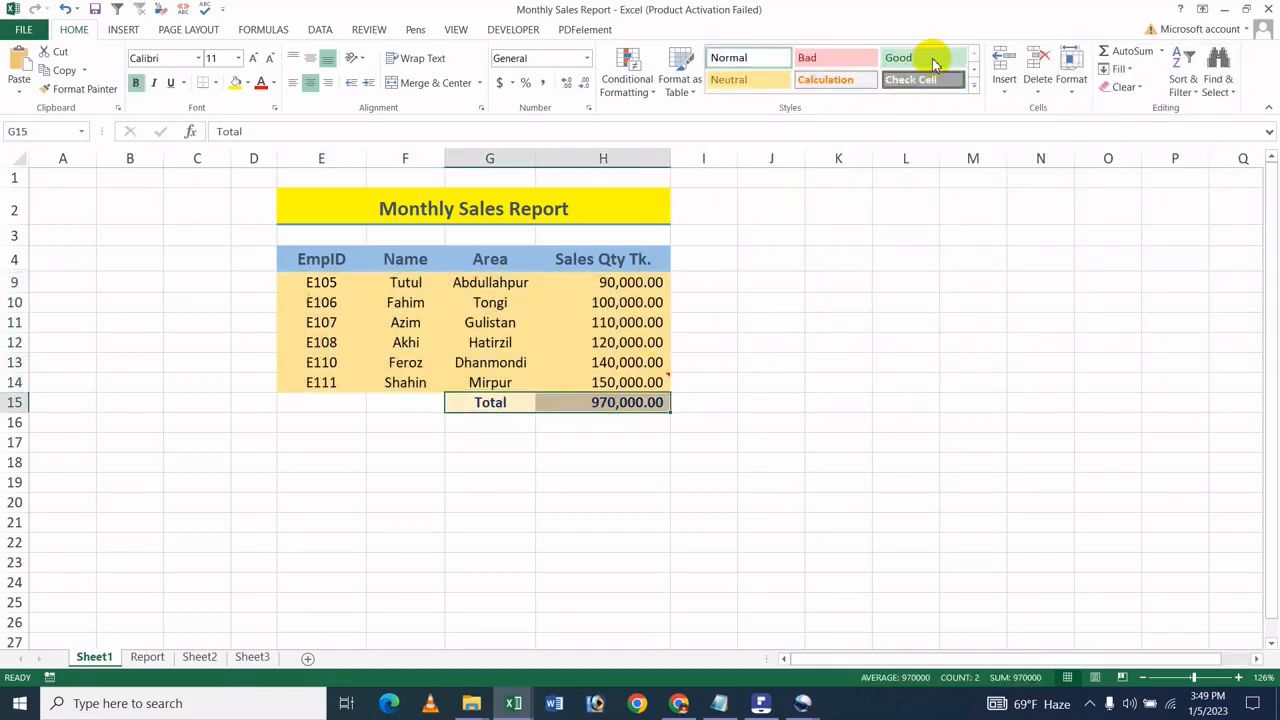
{"action": "left_click", "coordinate": [975, 92]}
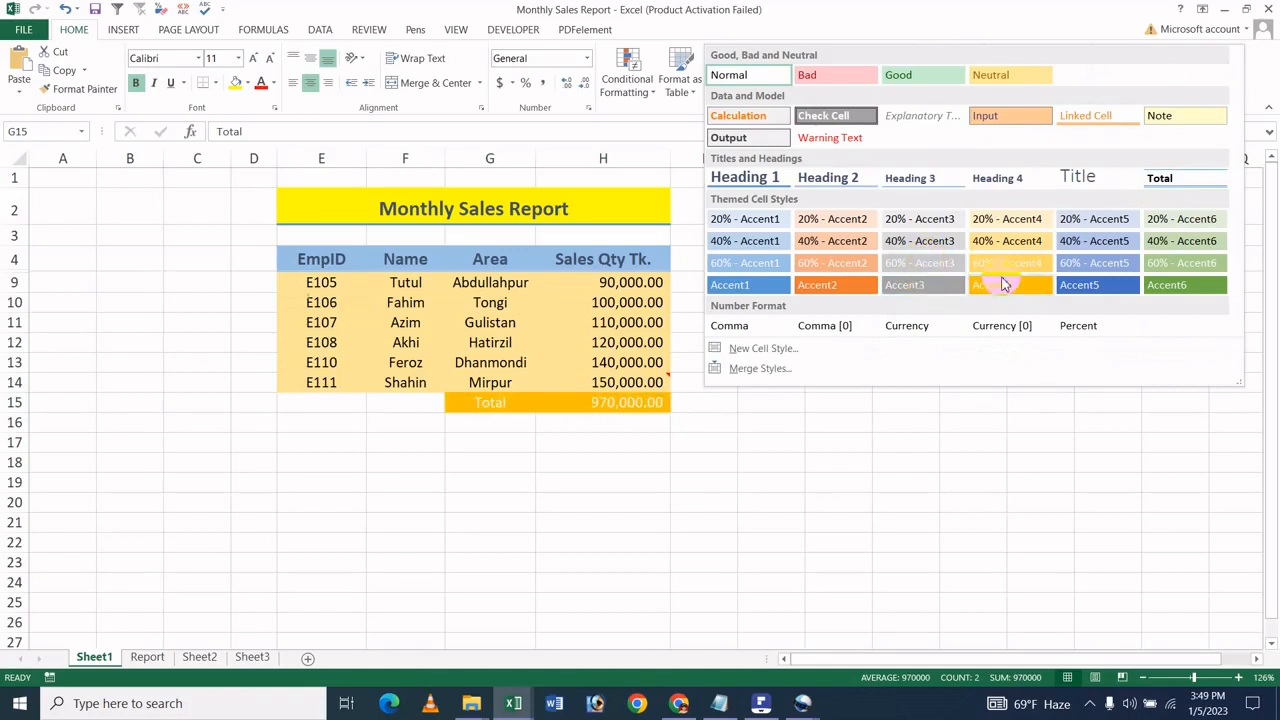
{"action": "left_click", "coordinate": [1122, 248]}
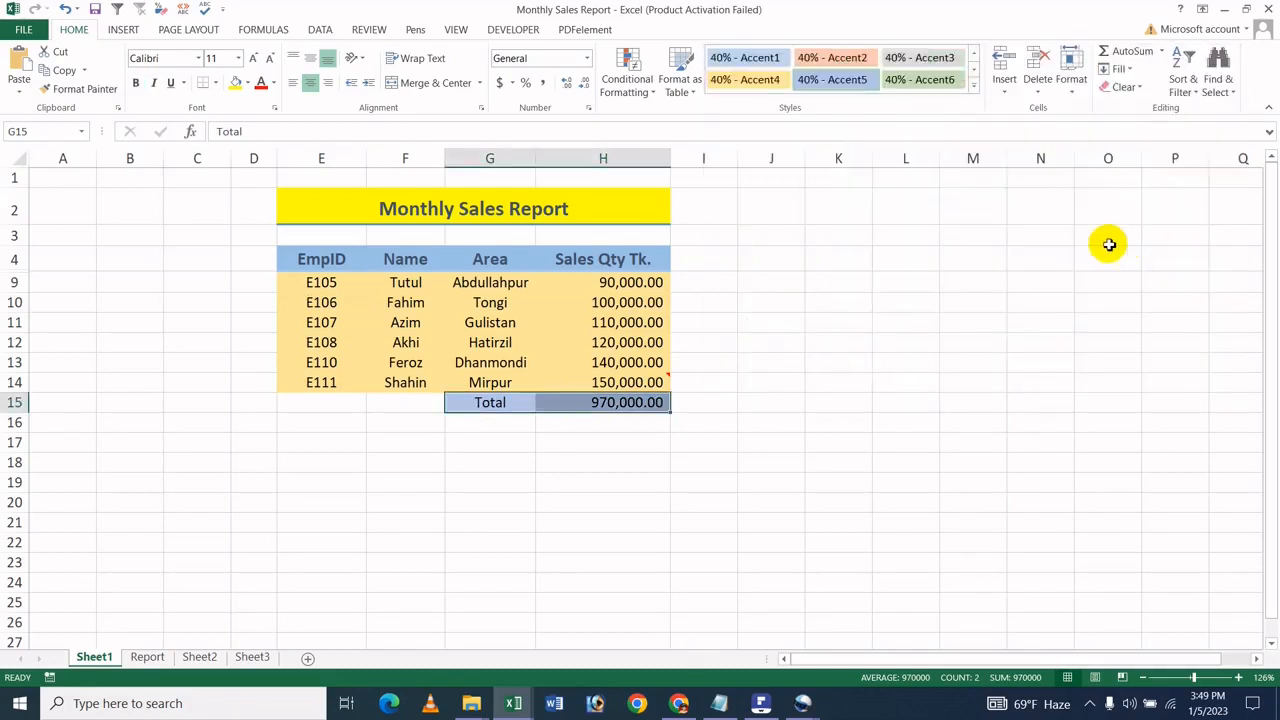
{"action": "left_click", "coordinate": [739, 328]}
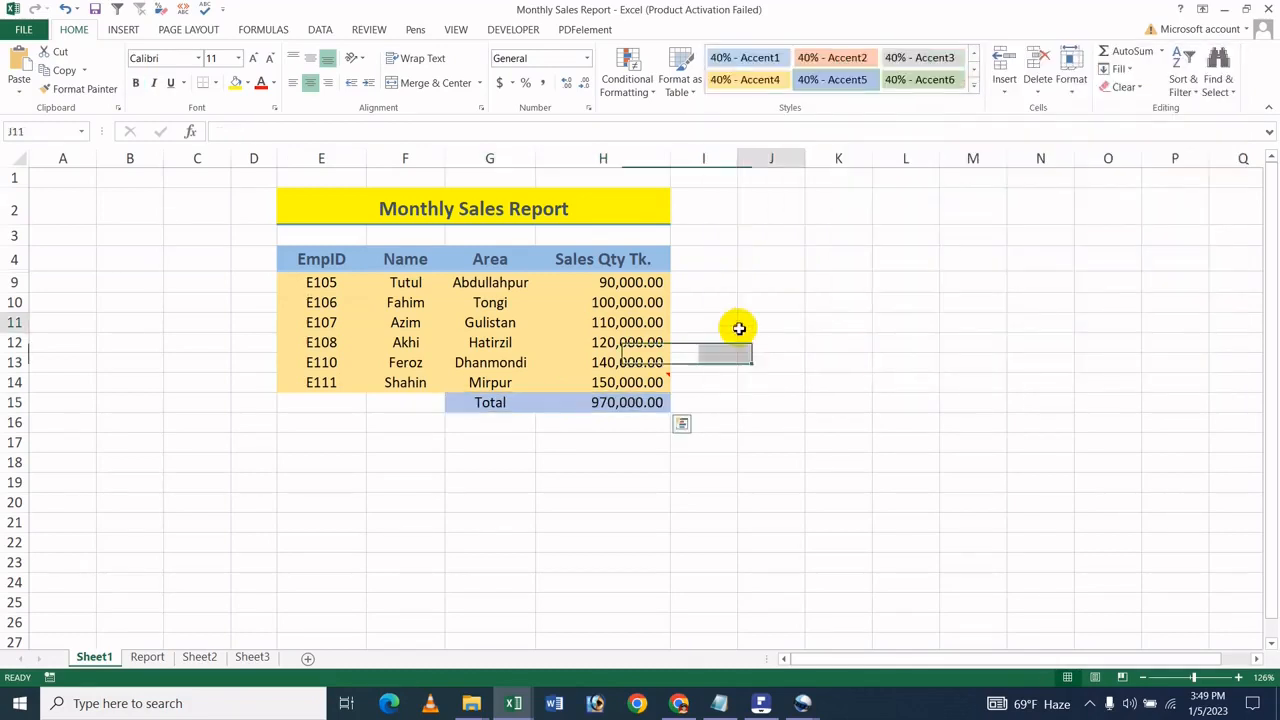
- Examine the available cell styles, including the number format styles, for the sales amounts in H9:H14
{"action": "left_click", "coordinate": [369, 383]}
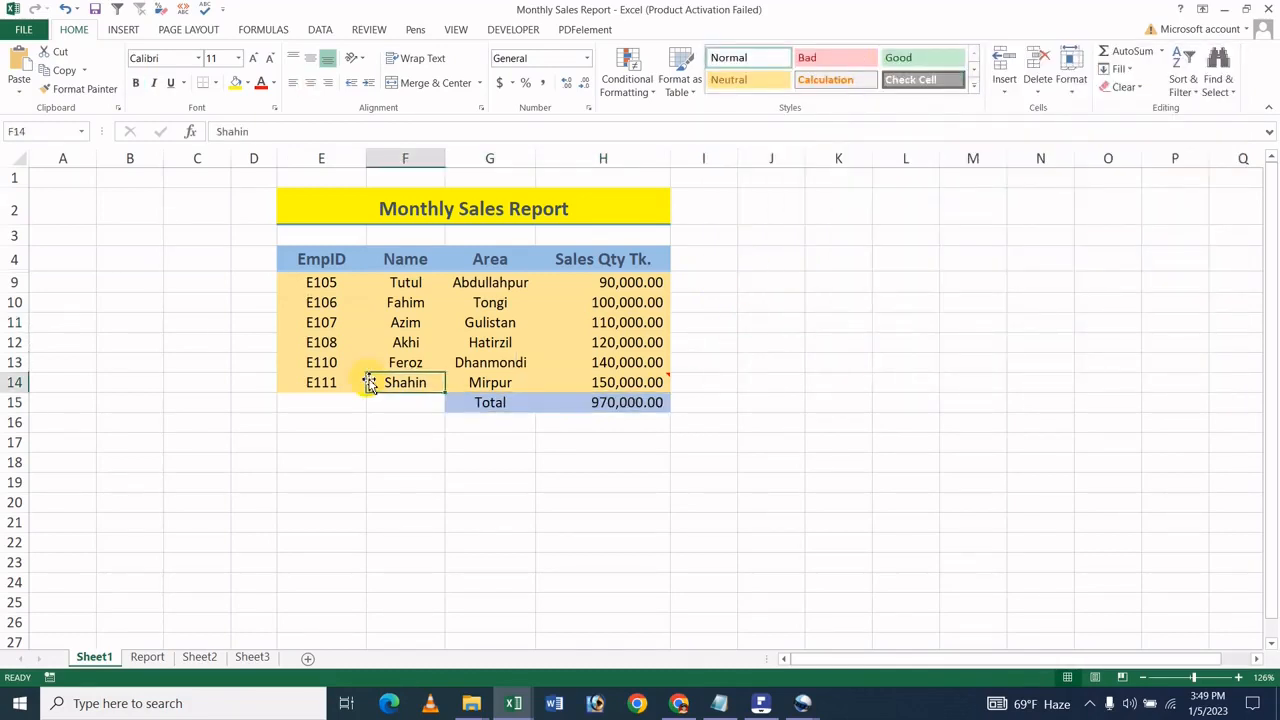
{"action": "left_click", "coordinate": [388, 282]}
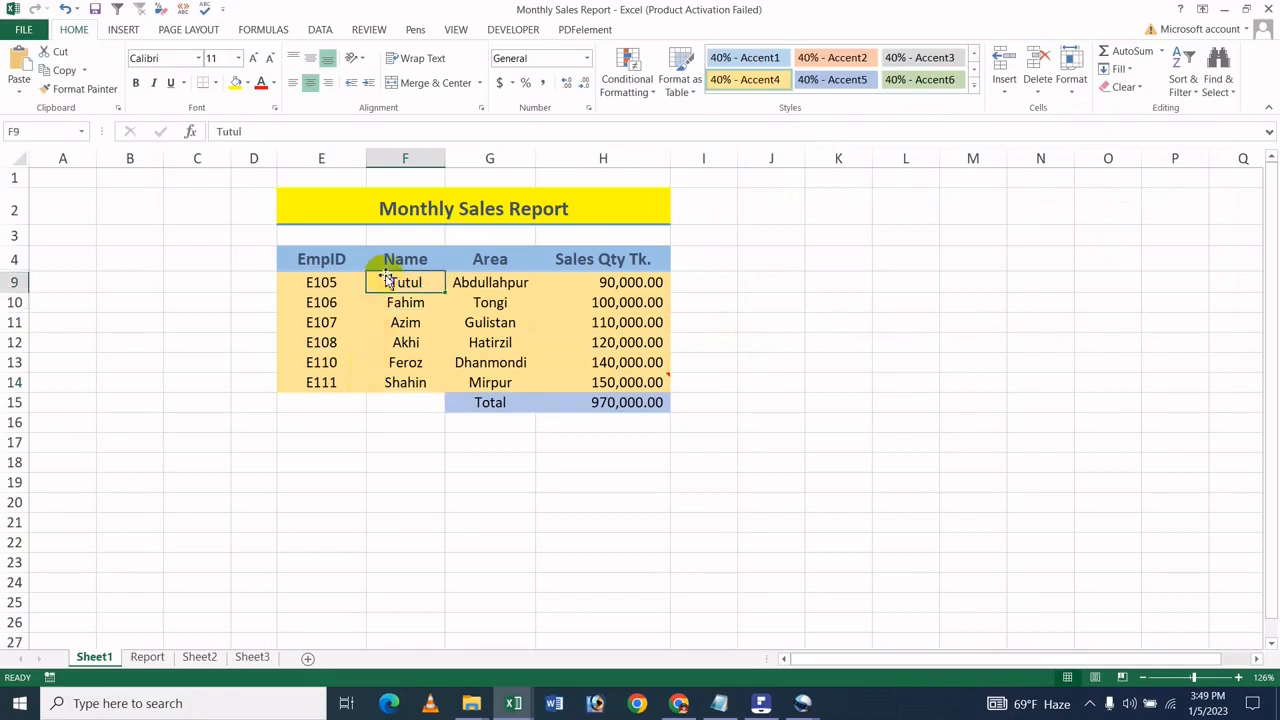
{"action": "left_click", "coordinate": [972, 86]}
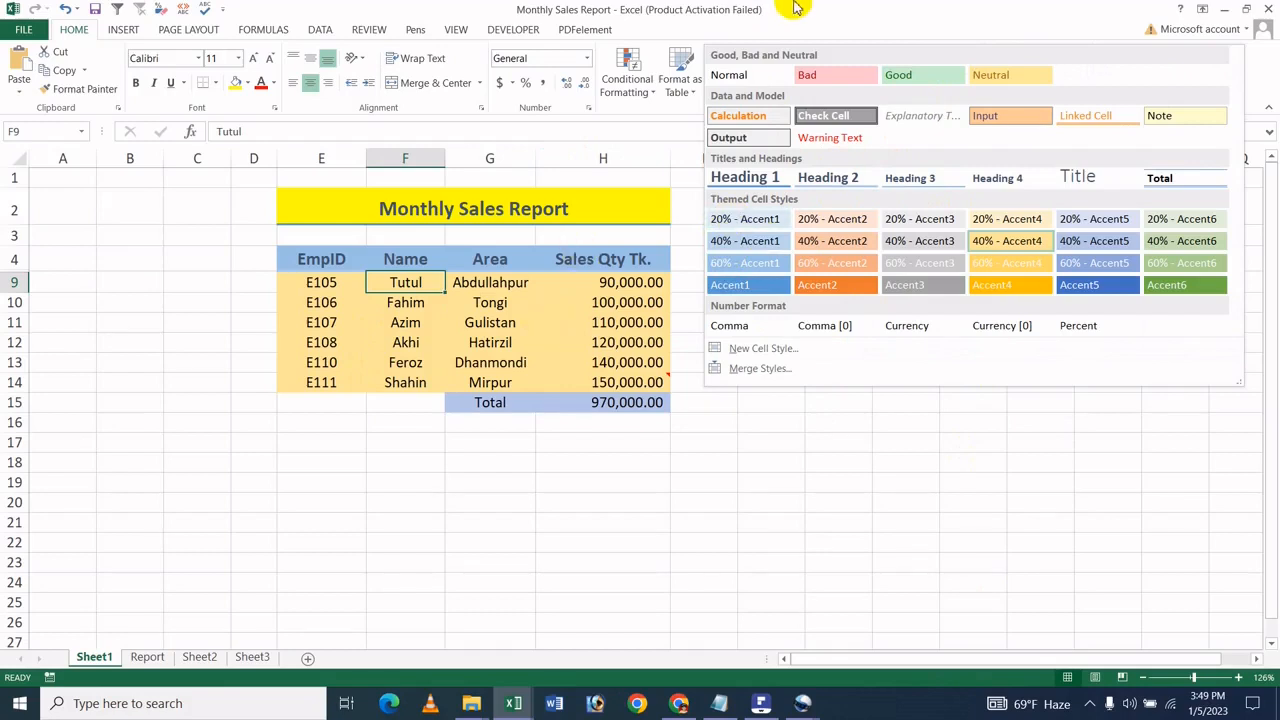
{"action": "left_click", "coordinate": [588, 307]}
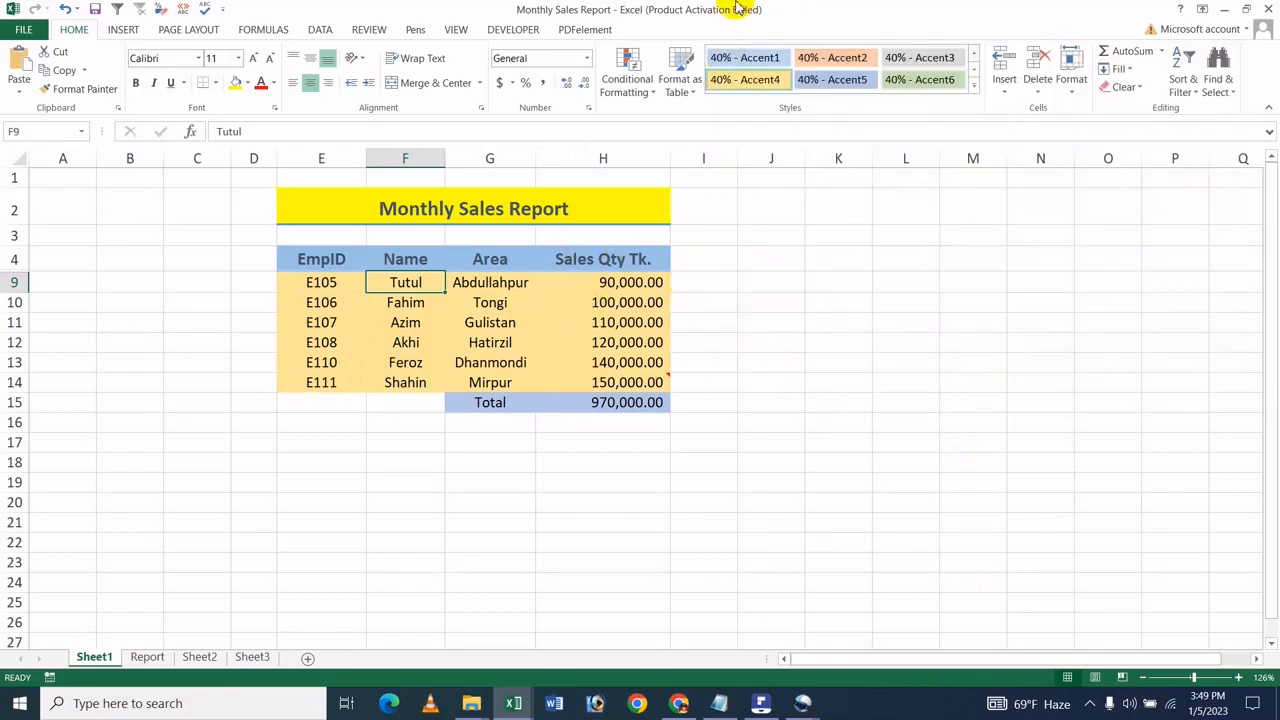
{"action": "left_click", "coordinate": [595, 301]}
{"action": "left_click_drag", "start_coordinate": [600, 282], "coordinate": [657, 385]}
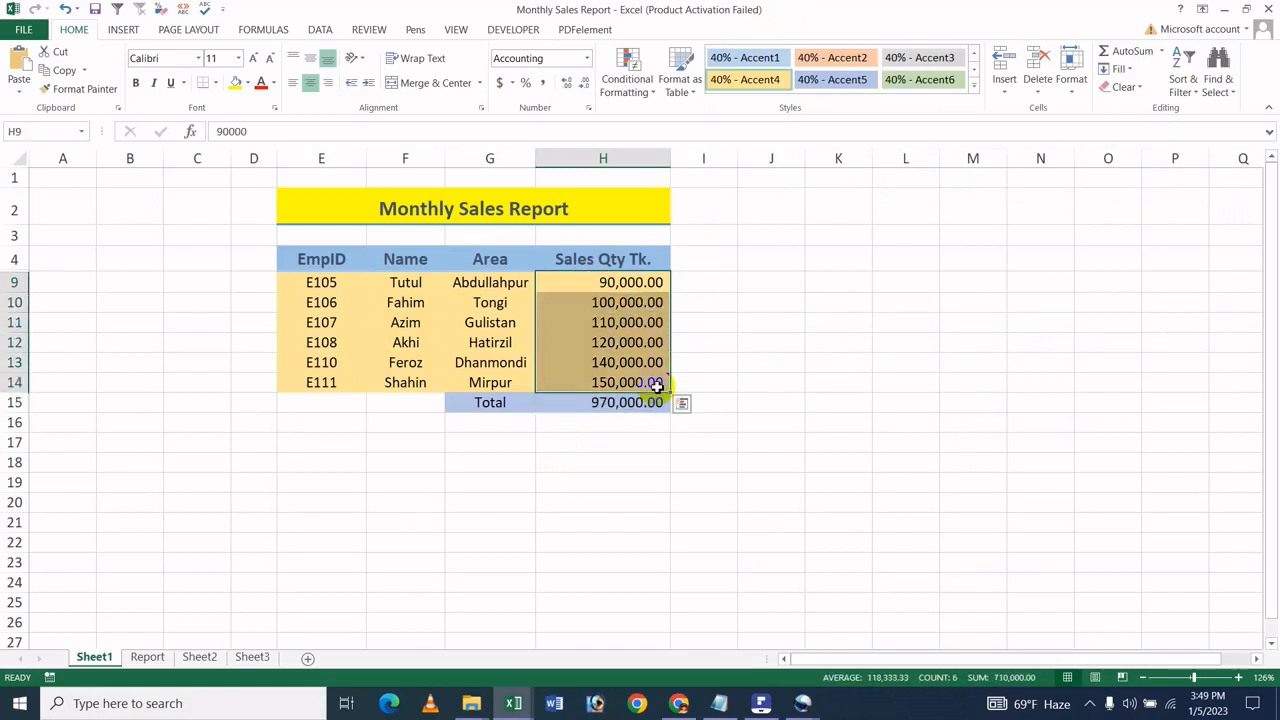
{"action": "mouse_move", "coordinate": [657, 385]}
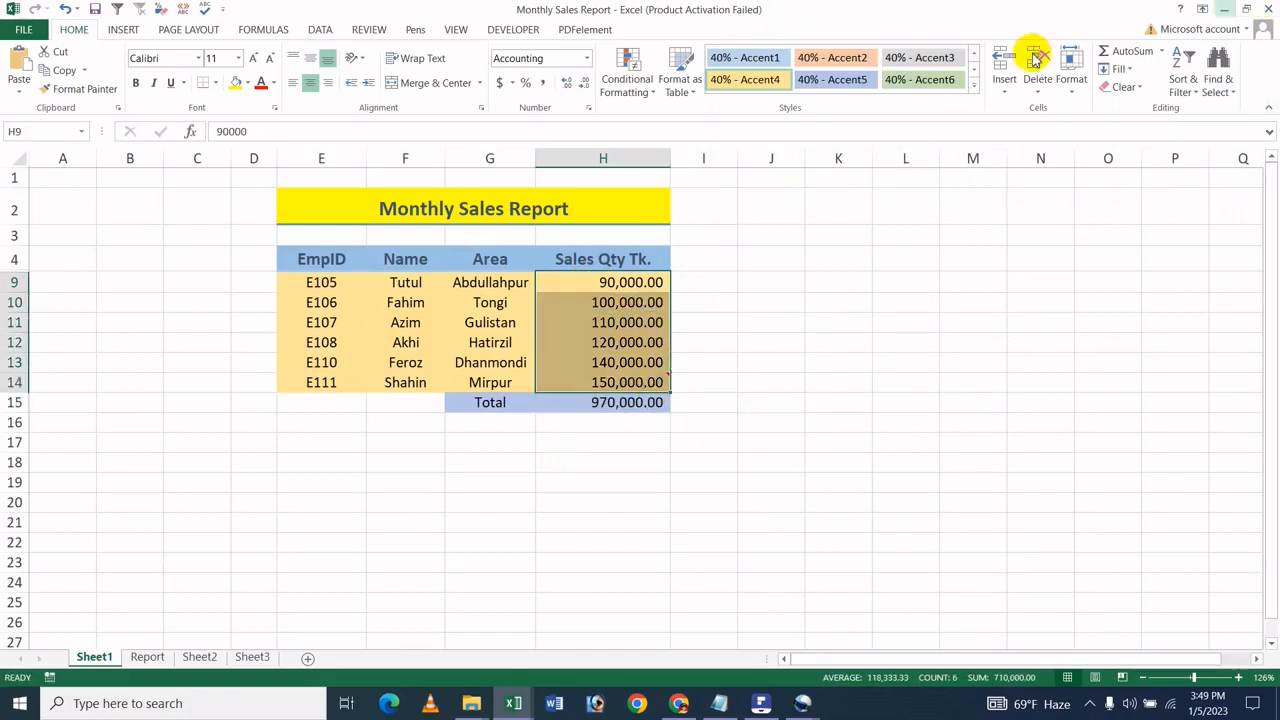
{"action": "left_click", "coordinate": [974, 90]}
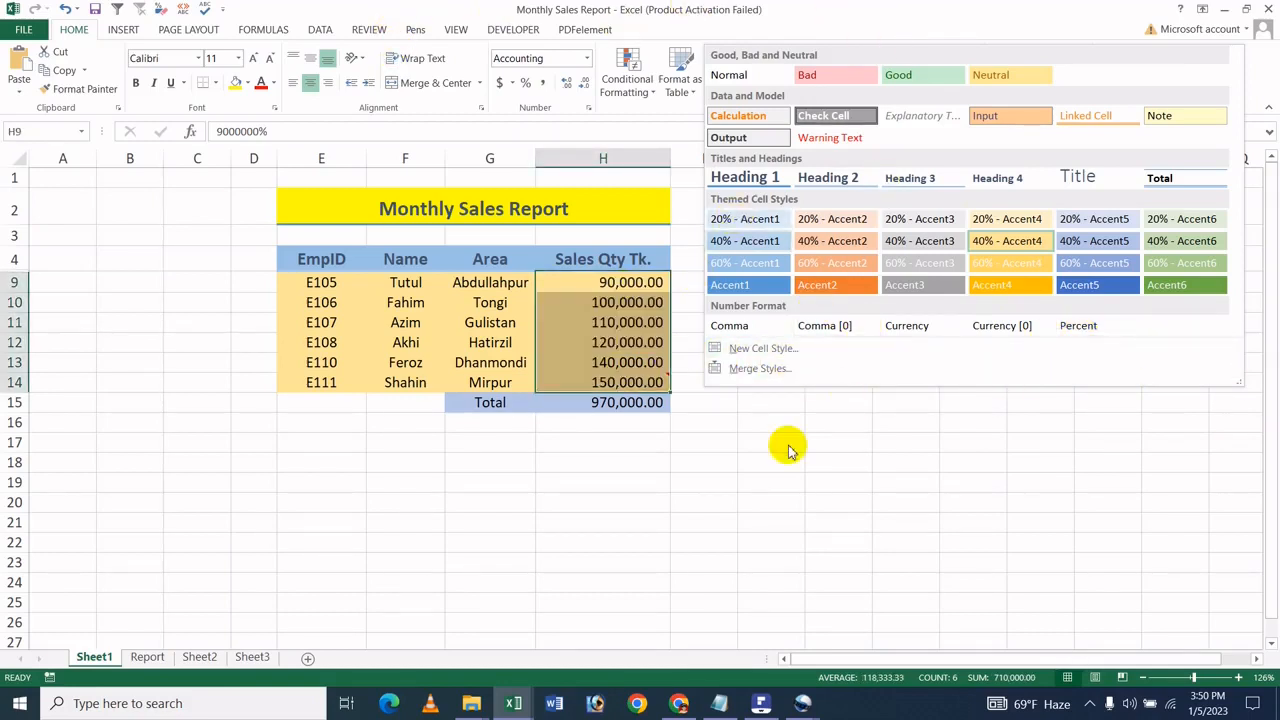
{"action": "left_click", "coordinate": [723, 7]}
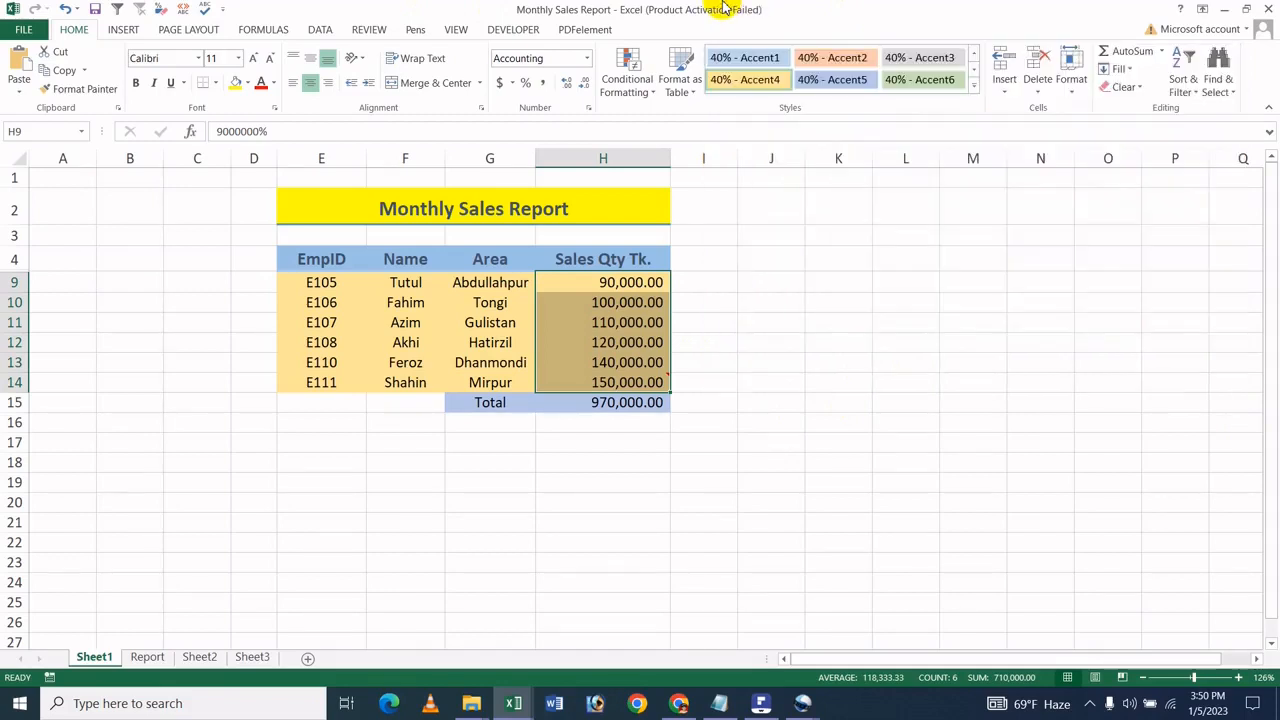
{"action": "key", "text": "ctrl+q"}
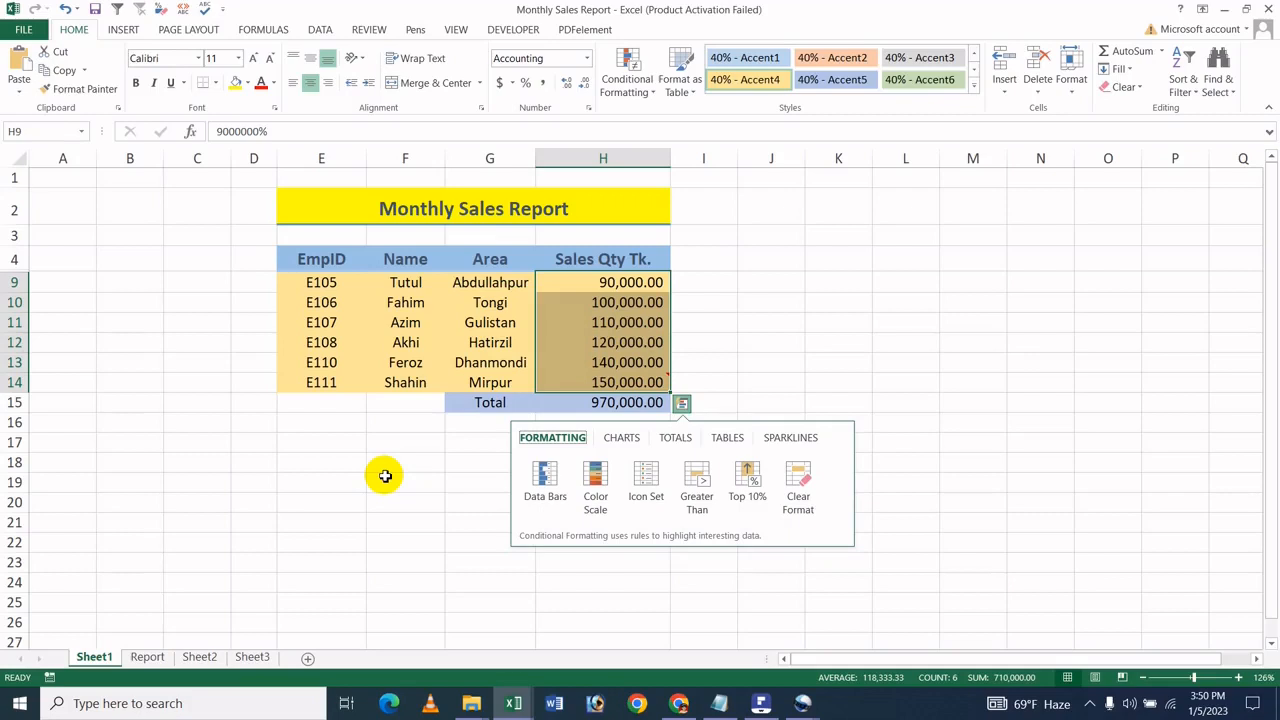
{"action": "left_click", "coordinate": [817, 381]}
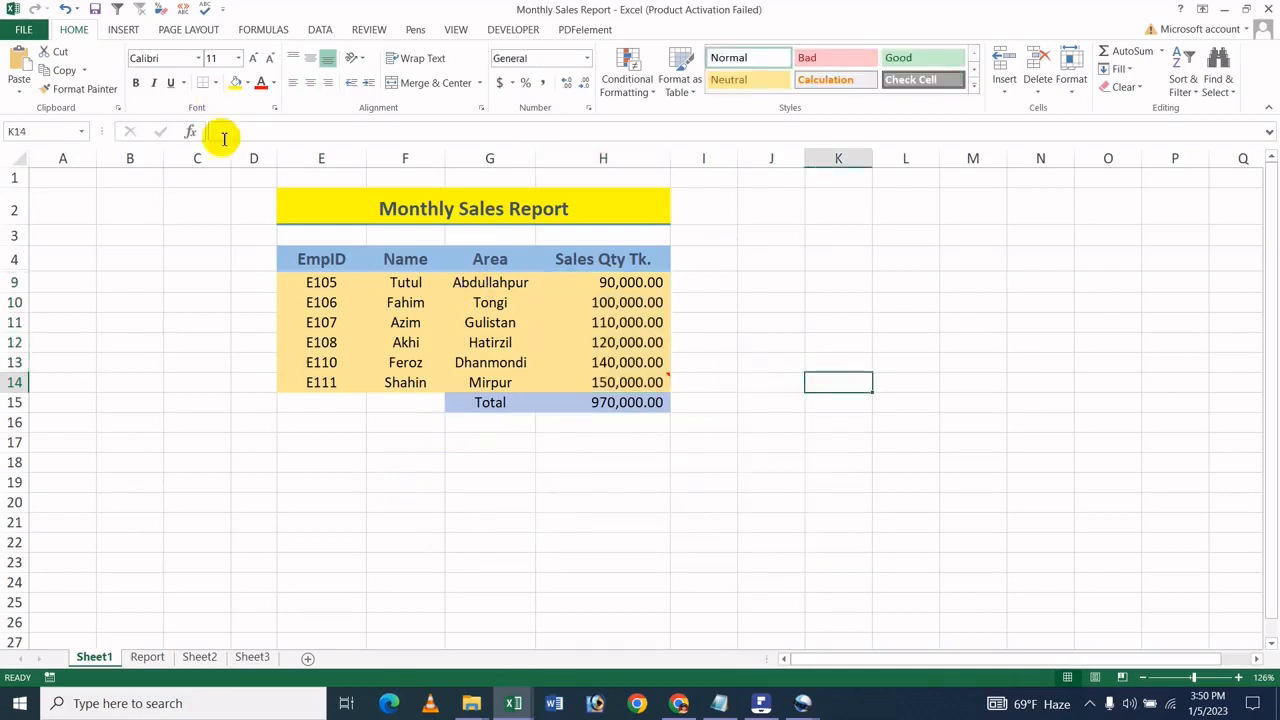
{"action": "left_click", "coordinate": [252, 177]}
{"action": "left_click", "coordinate": [544, 360]}
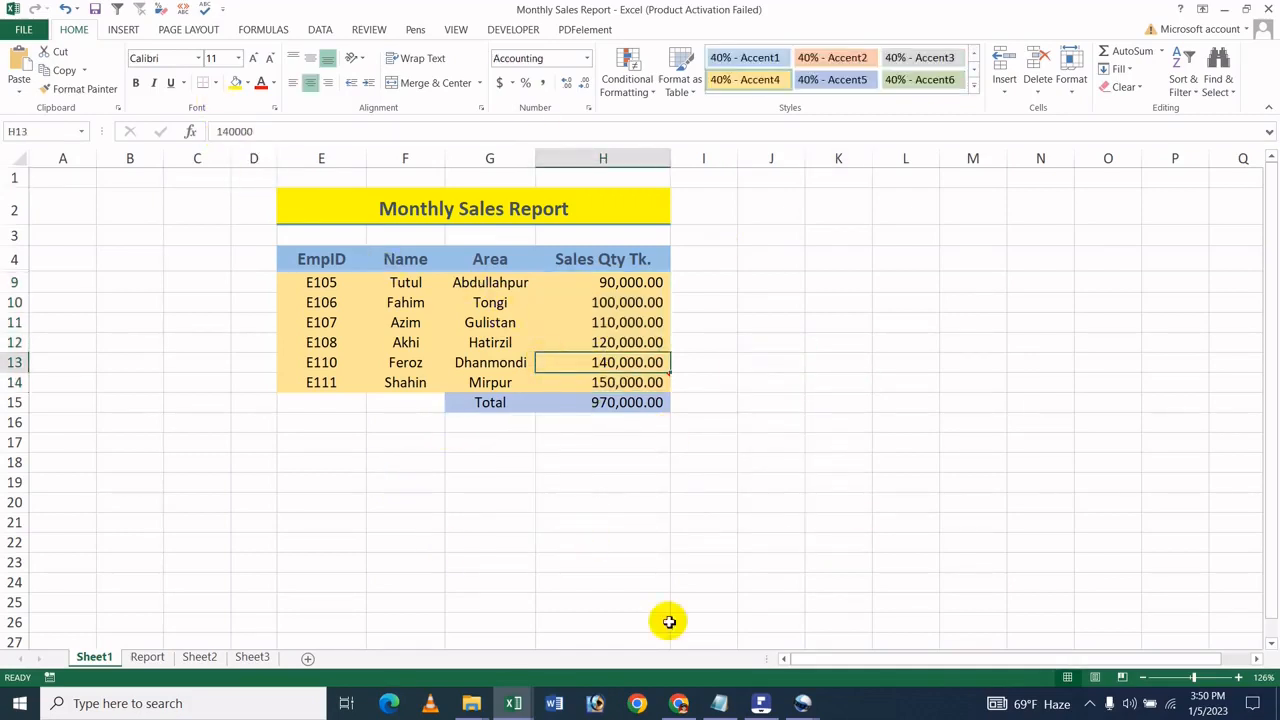
{"action": "left_click", "coordinate": [468, 201]}
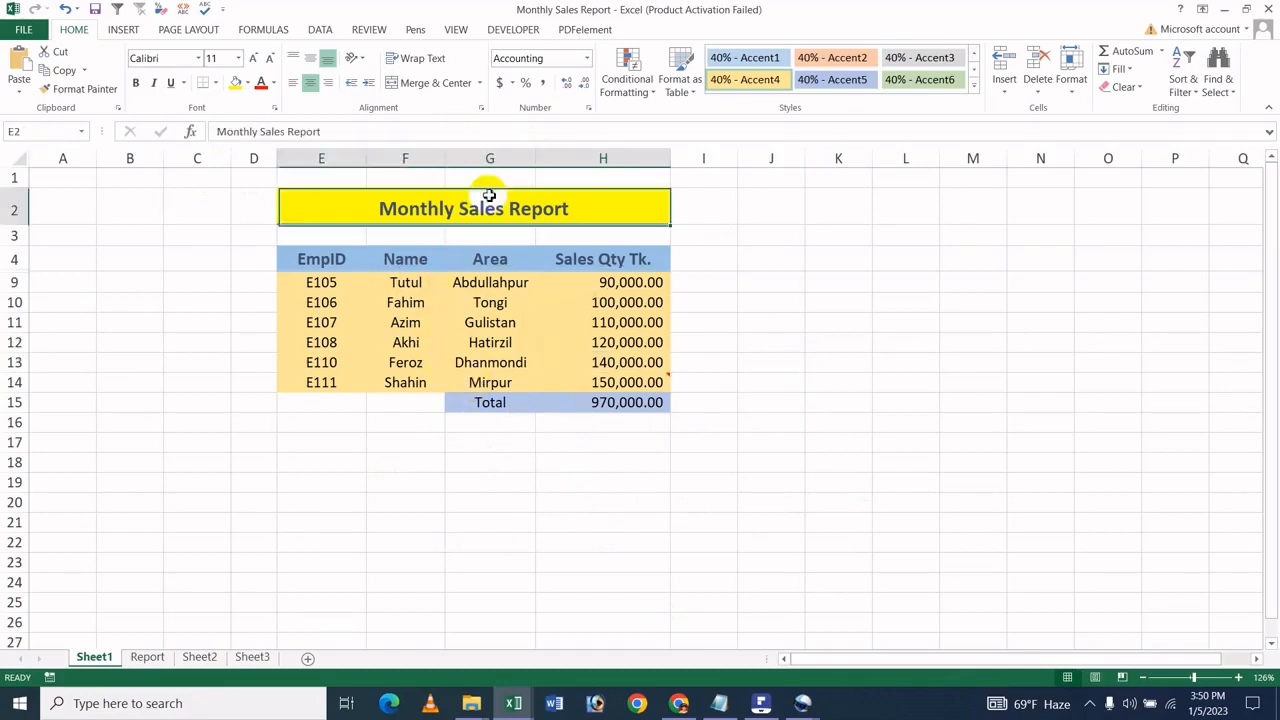
{"action": "left_click", "coordinate": [972, 89]}
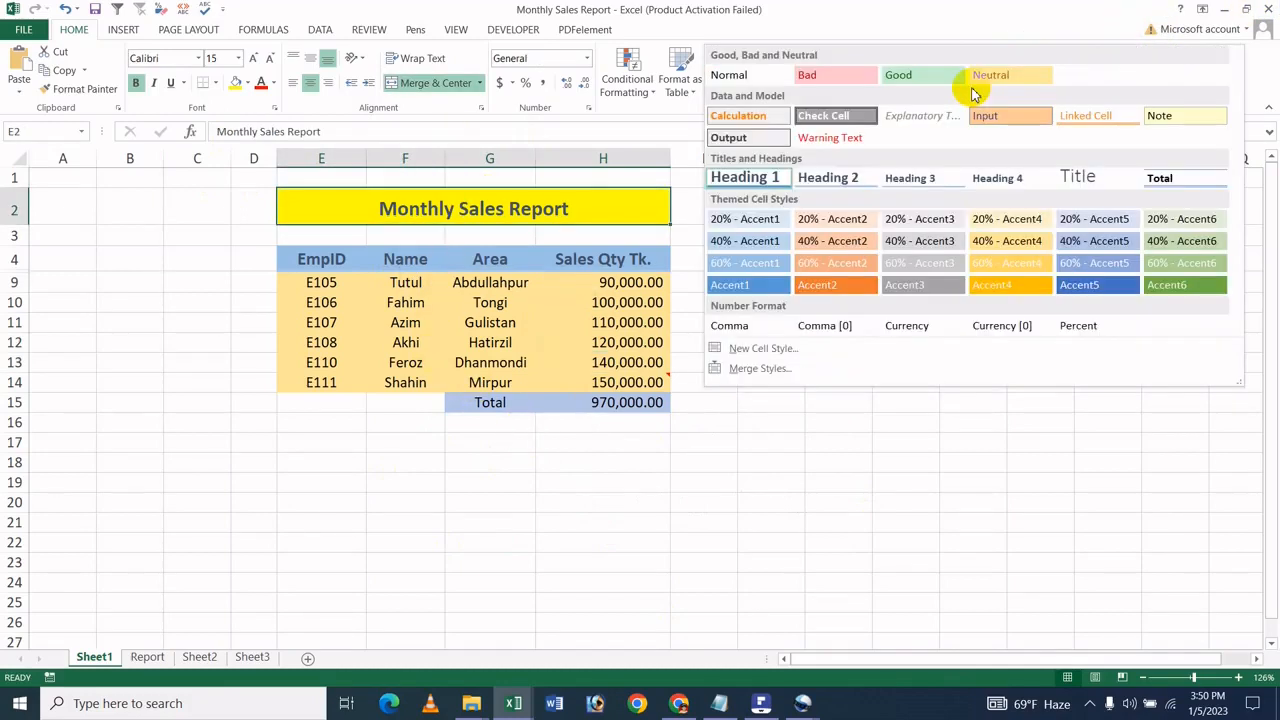
{"action": "left_click", "coordinate": [763, 350]}
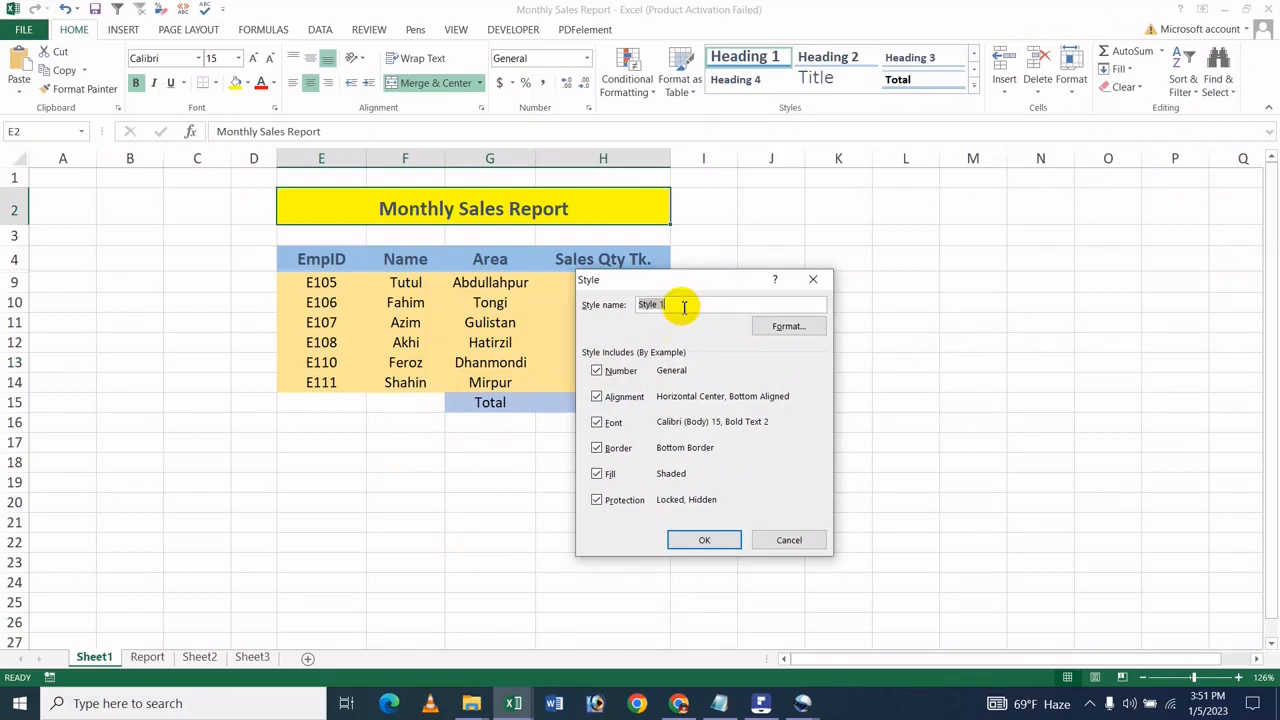
{"action": "key", "text": "BackSpace"}
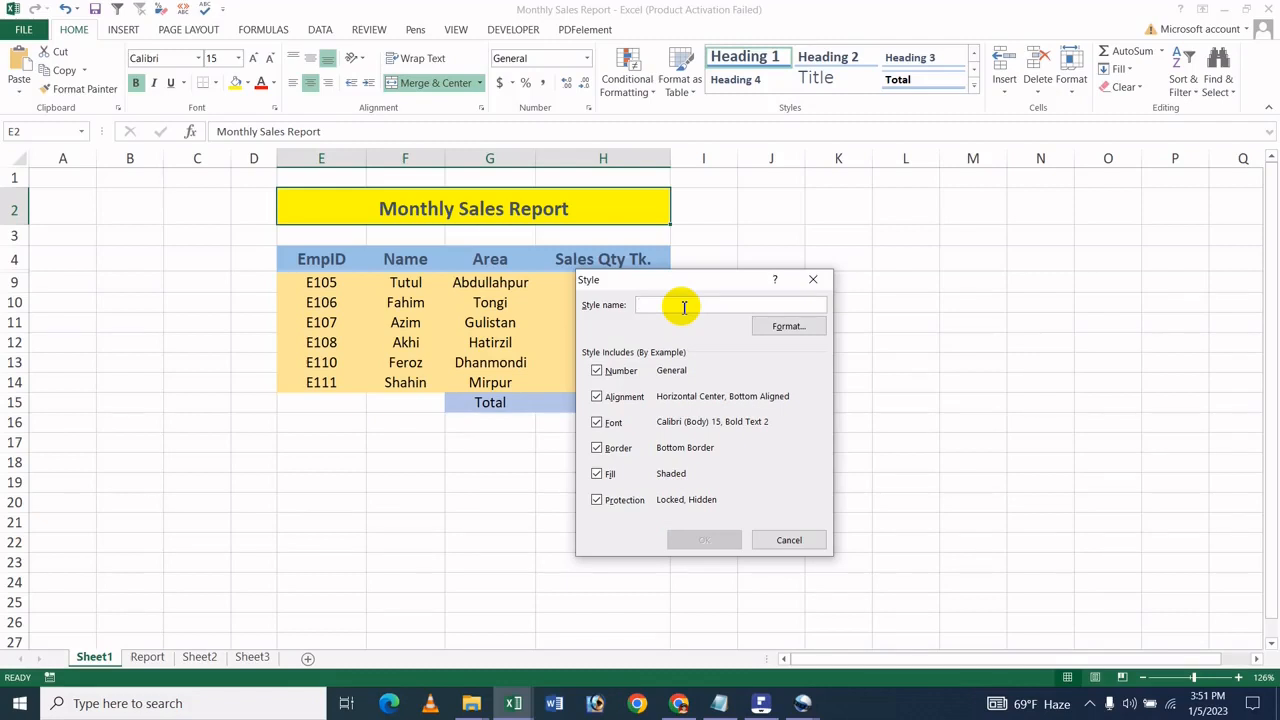
{"action": "left_click", "coordinate": [813, 279]}
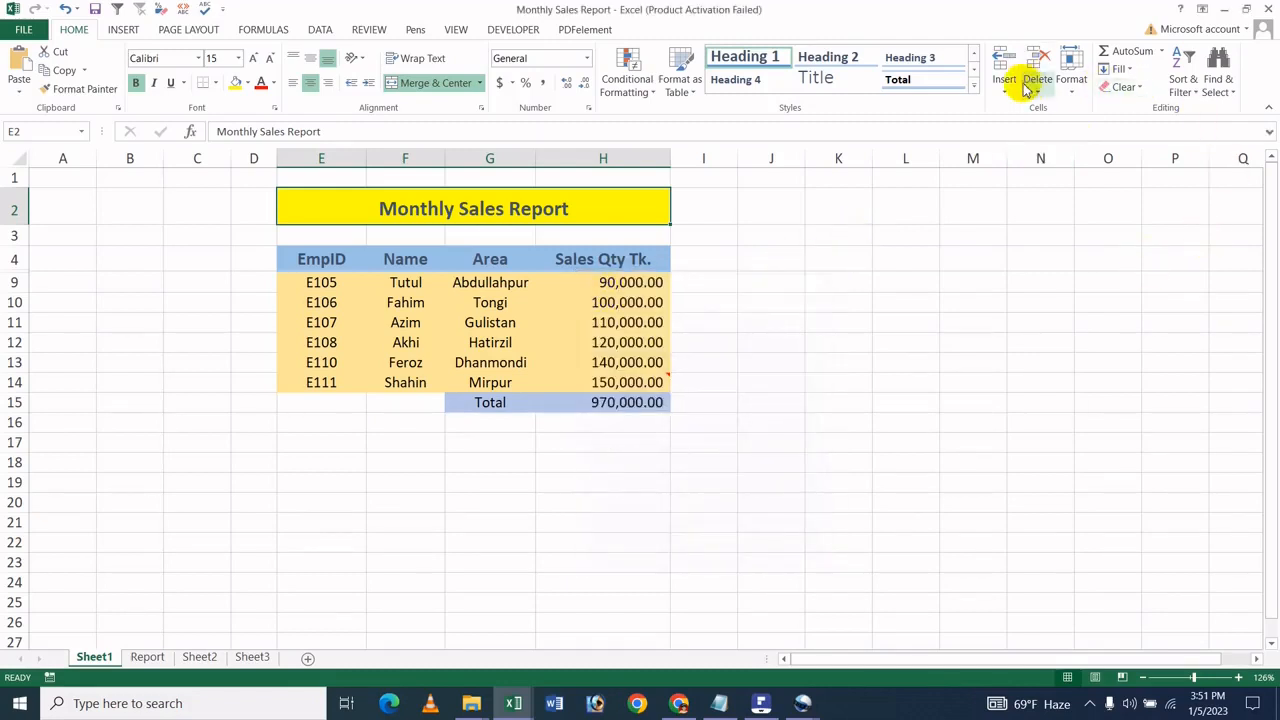
- Start a new custom cell style named Style 1 and set its font color to standard red
{"action": "left_click", "coordinate": [973, 85]}
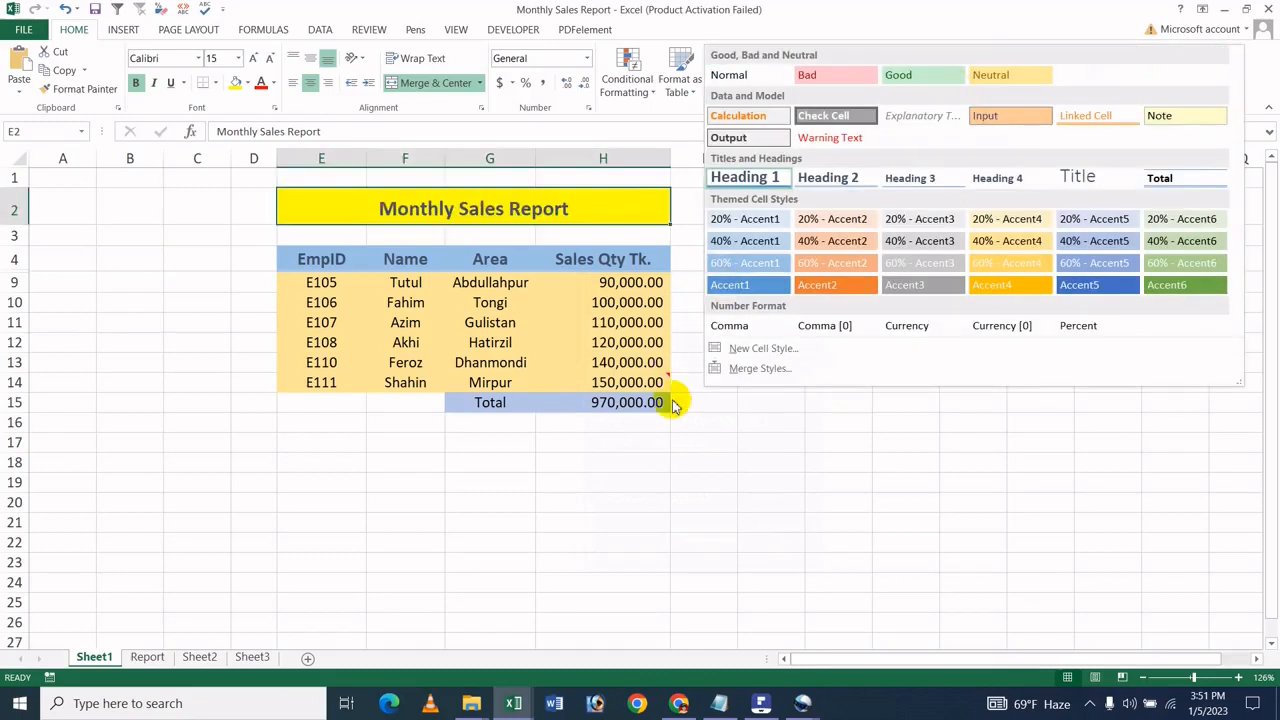
{"action": "left_click", "coordinate": [736, 352]}
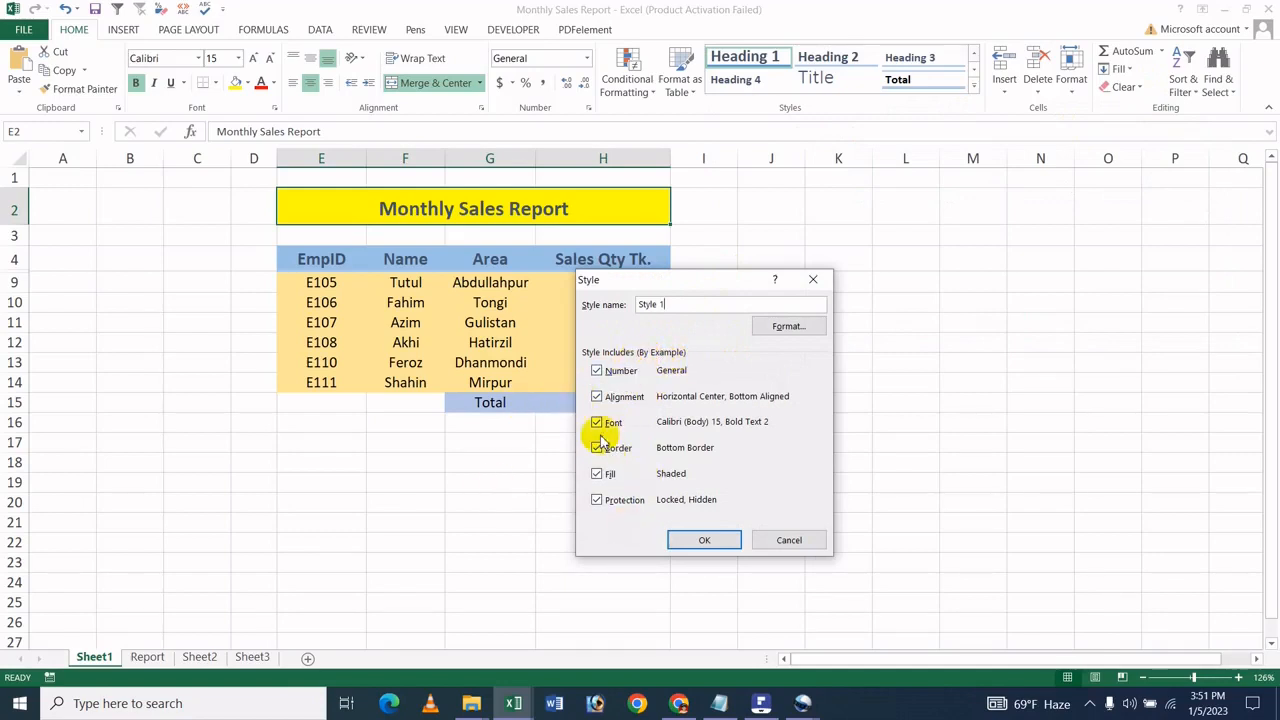
{"action": "left_click", "coordinate": [805, 327]}
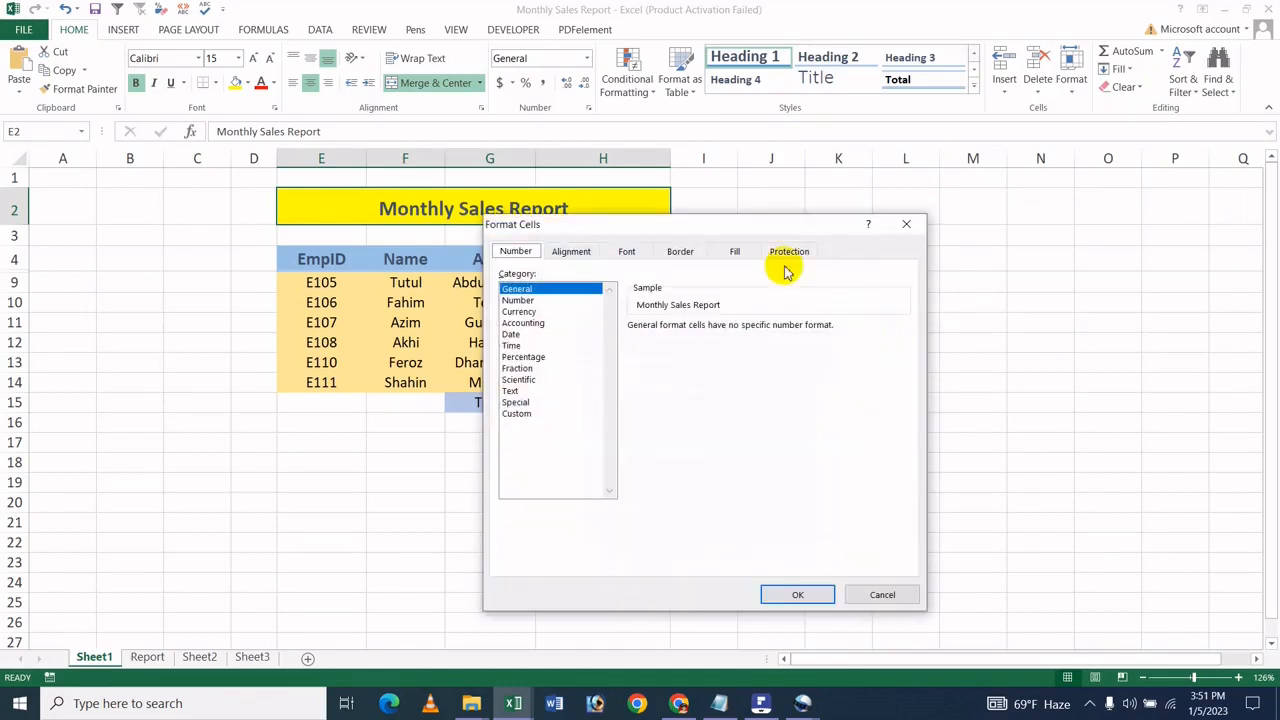
{"action": "left_click", "coordinate": [648, 257]}
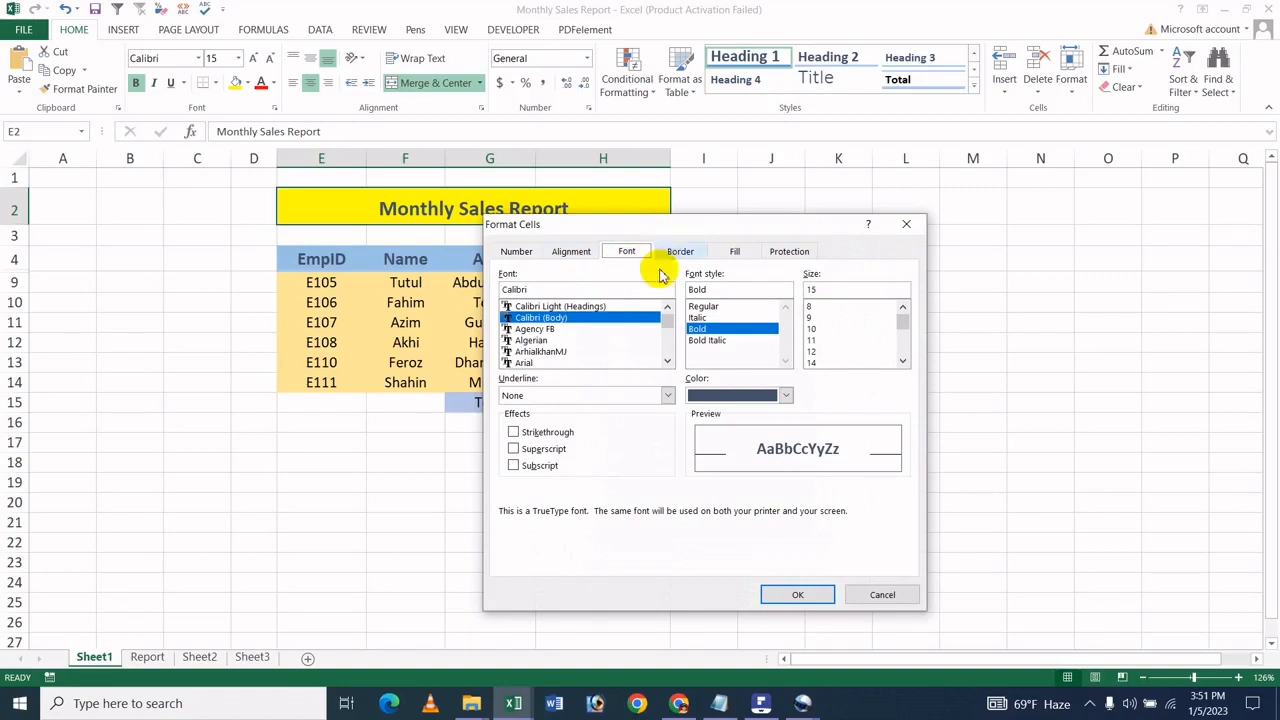
{"action": "left_click", "coordinate": [747, 389]}
{"action": "left_click", "coordinate": [750, 396]}
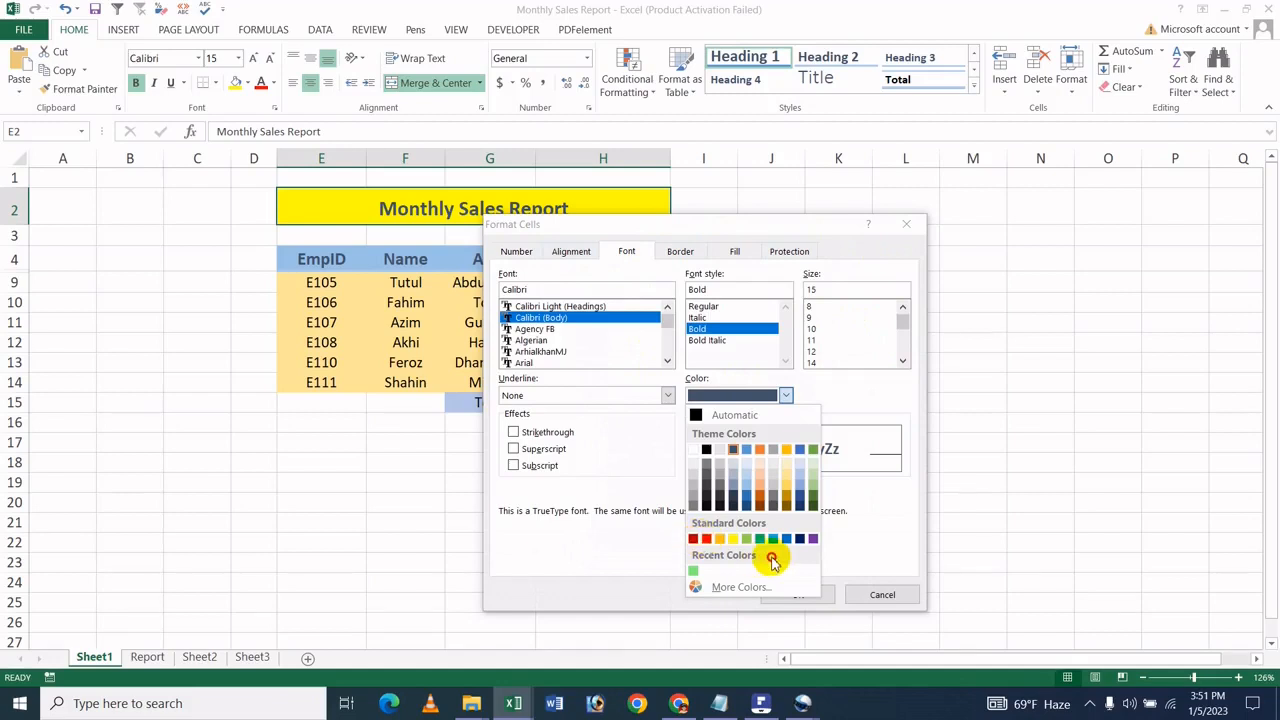
{"action": "left_click", "coordinate": [707, 539]}
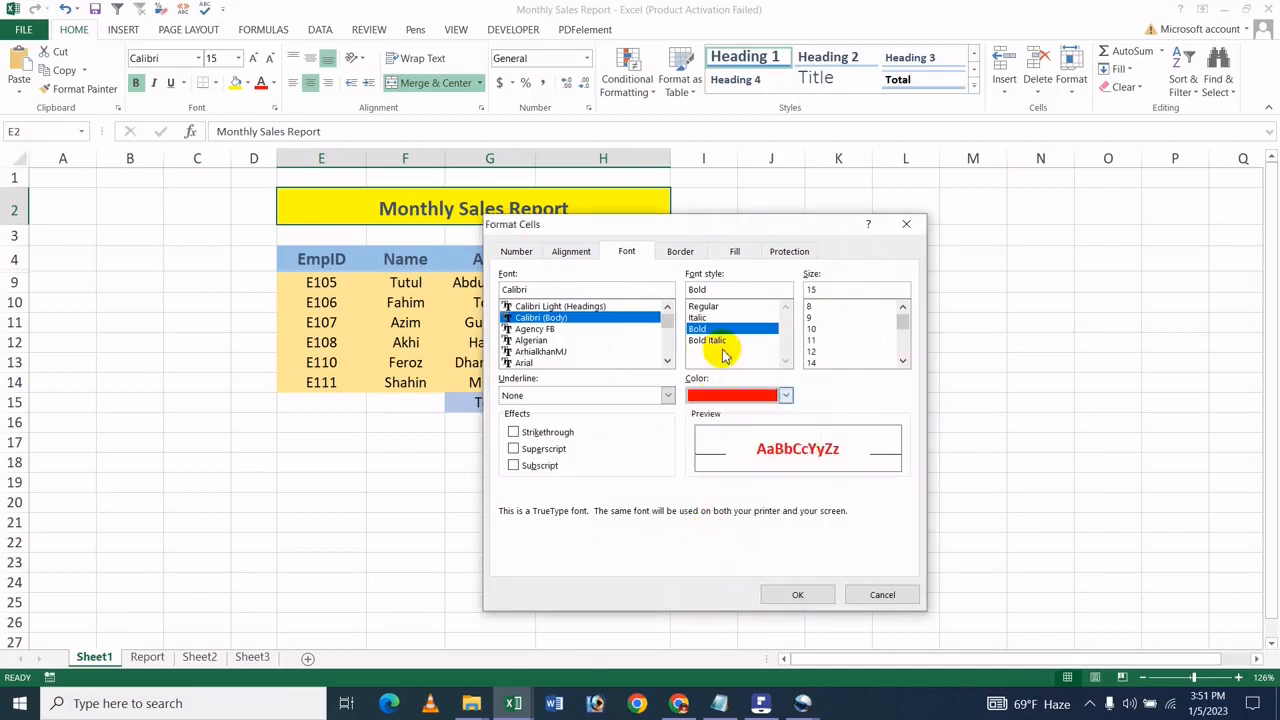
- Set the custom style's font size to 20 and its font style to Bold Italic
{"action": "left_click", "coordinate": [650, 396]}
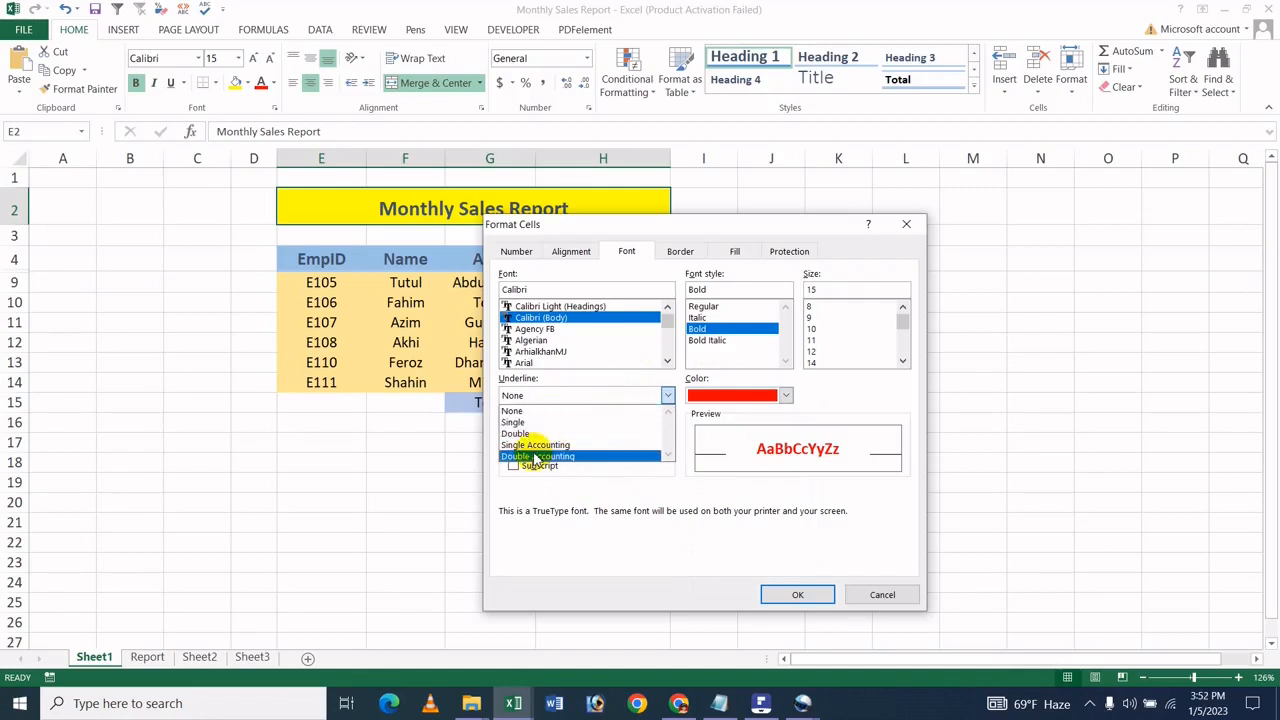
{"action": "left_click", "coordinate": [838, 399]}
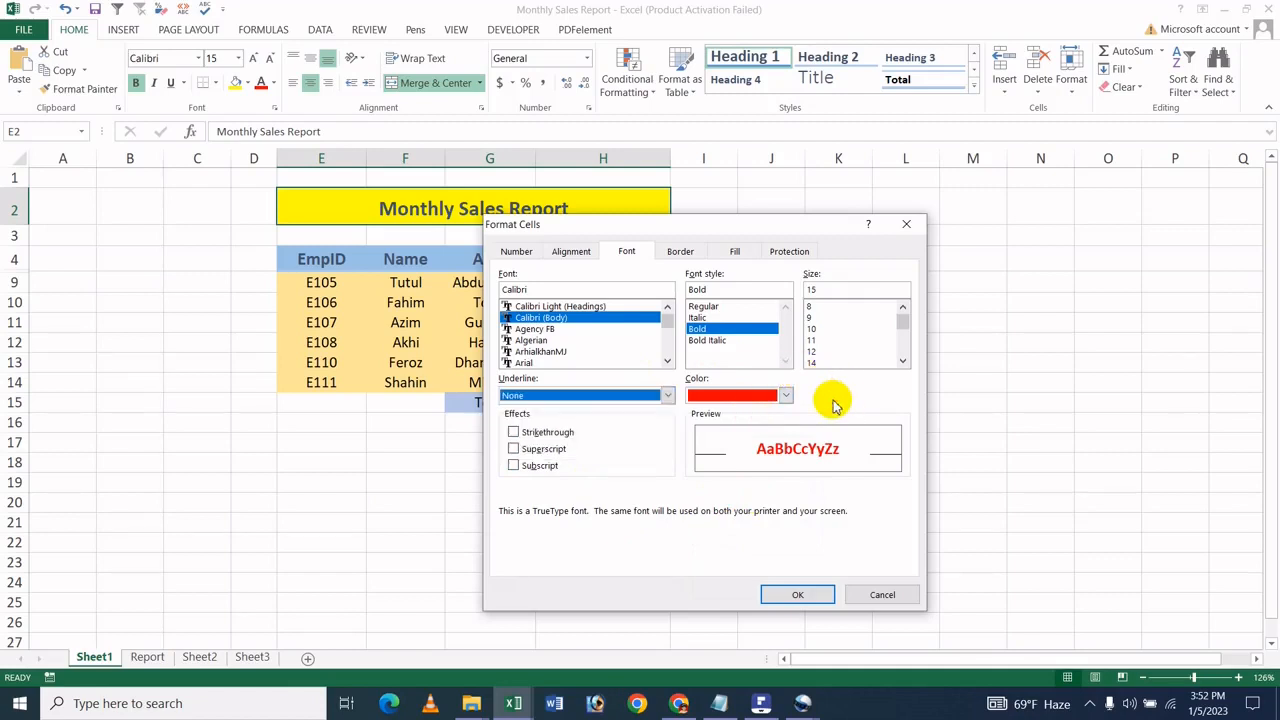
{"action": "left_click", "coordinate": [834, 329]}
{"action": "left_click", "coordinate": [836, 340]}
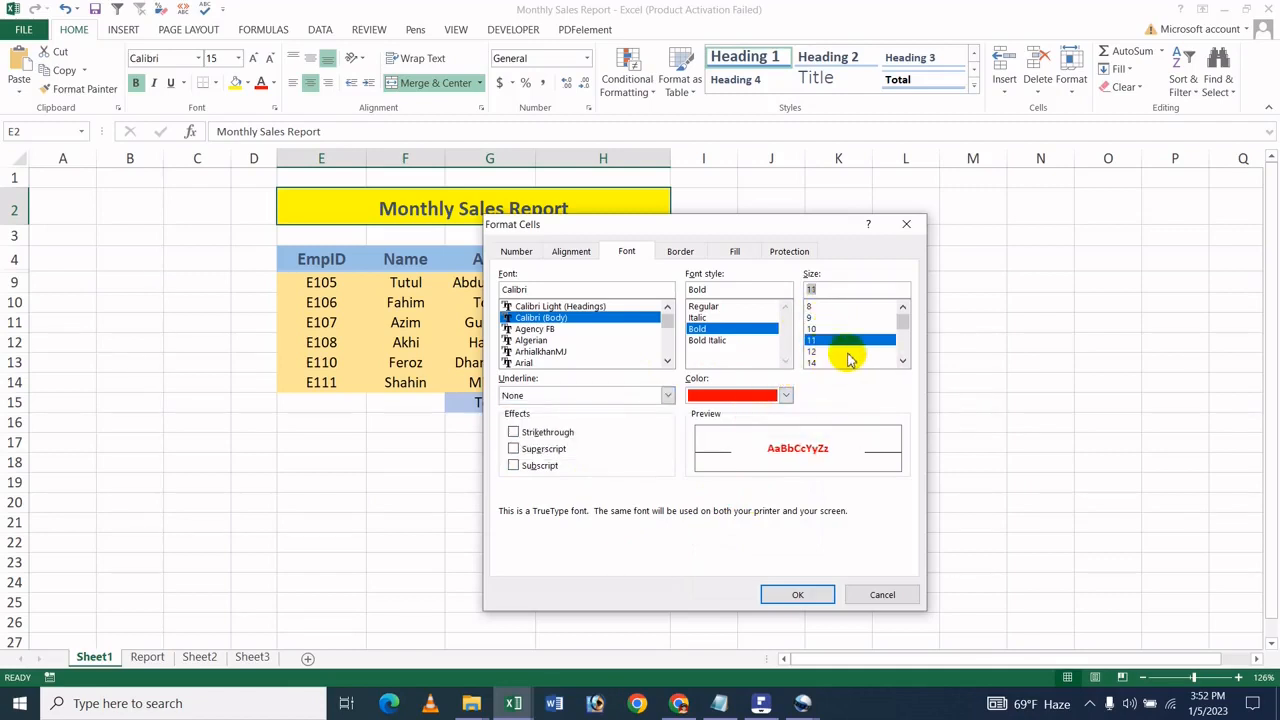
{"action": "scroll", "coordinate": [845, 350], "scroll_direction": "down", "scroll_amount": 3}
{"action": "left_click", "coordinate": [836, 331]}
{"action": "left_click", "coordinate": [830, 307]}
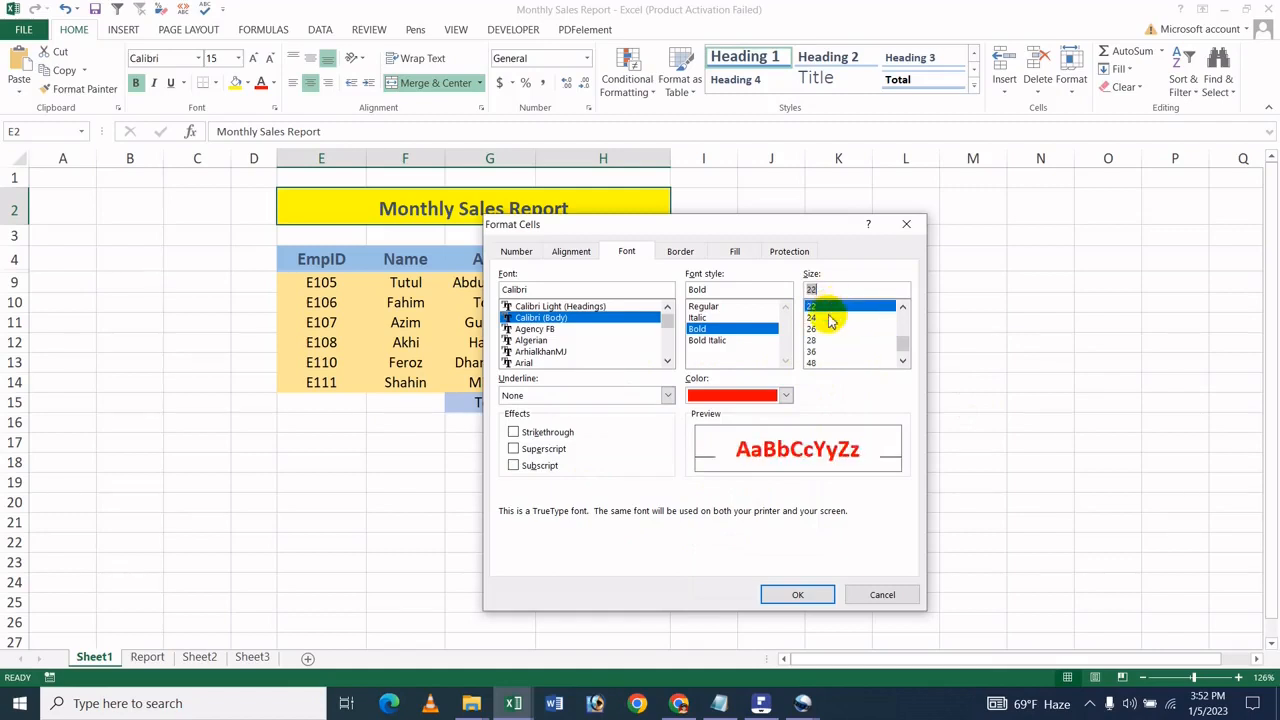
{"action": "scroll", "coordinate": [840, 335], "scroll_direction": "up", "scroll_amount": 2}
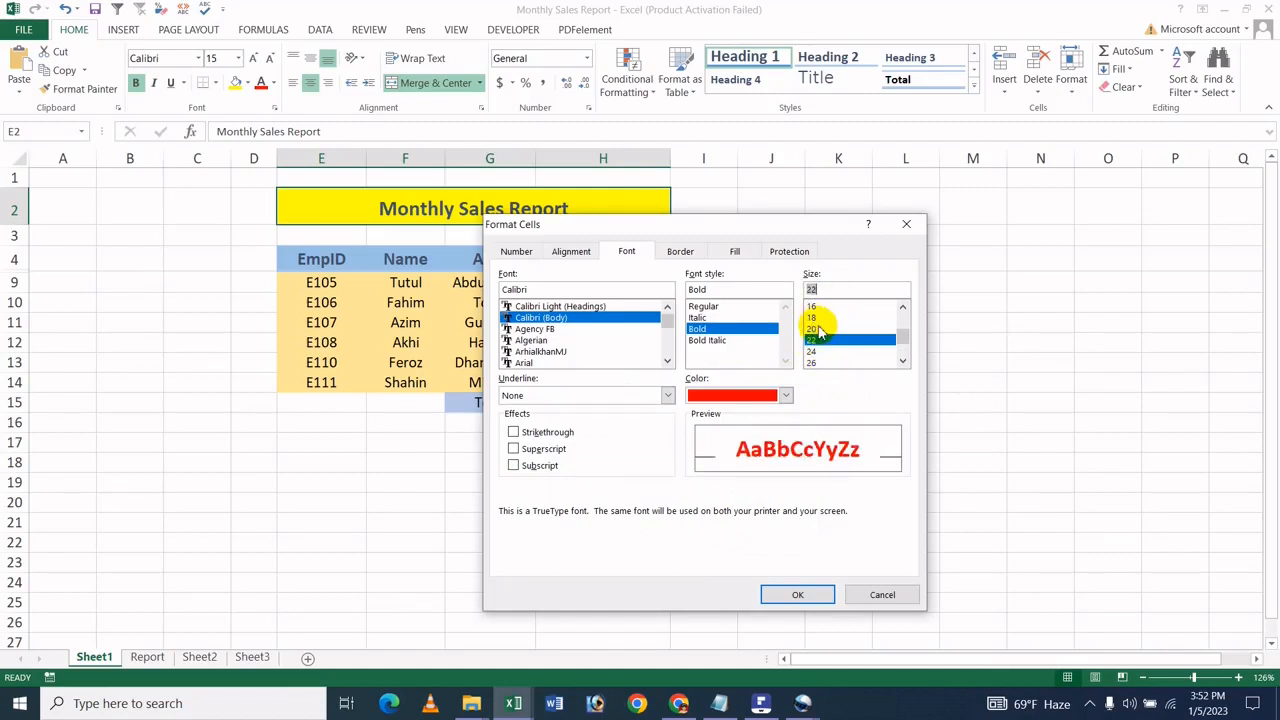
{"action": "left_click", "coordinate": [820, 328]}
{"action": "scroll", "coordinate": [756, 532], "scroll_direction": "up", "scroll_amount": 2}
{"action": "left_click", "coordinate": [712, 341]}
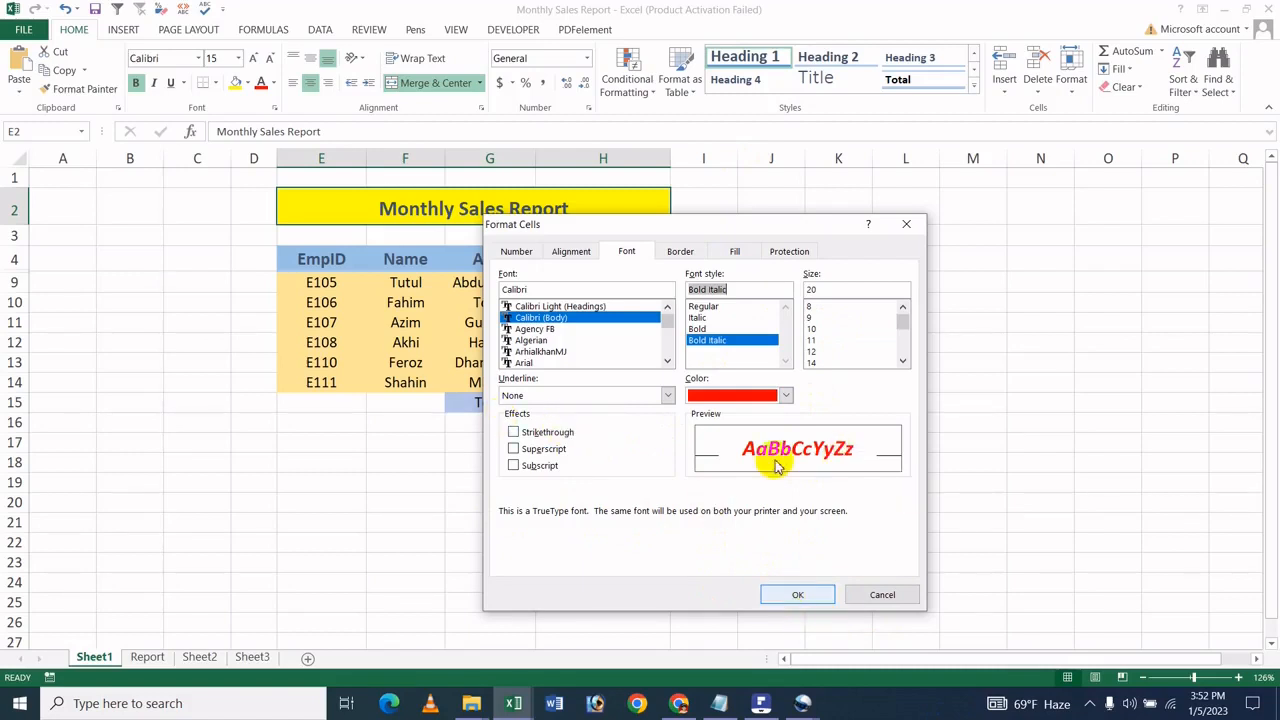
- Set the custom style's background fill to a light gold shade
{"action": "left_click", "coordinate": [679, 253]}
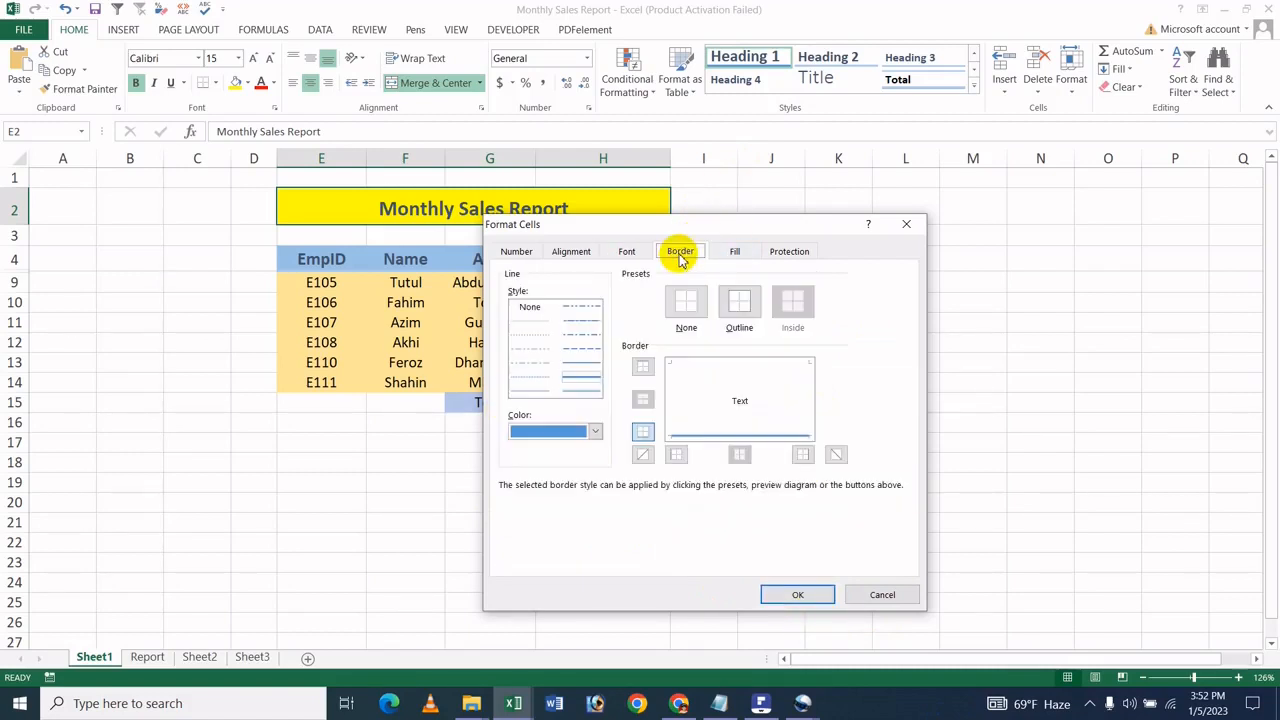
{"action": "left_click", "coordinate": [732, 251]}
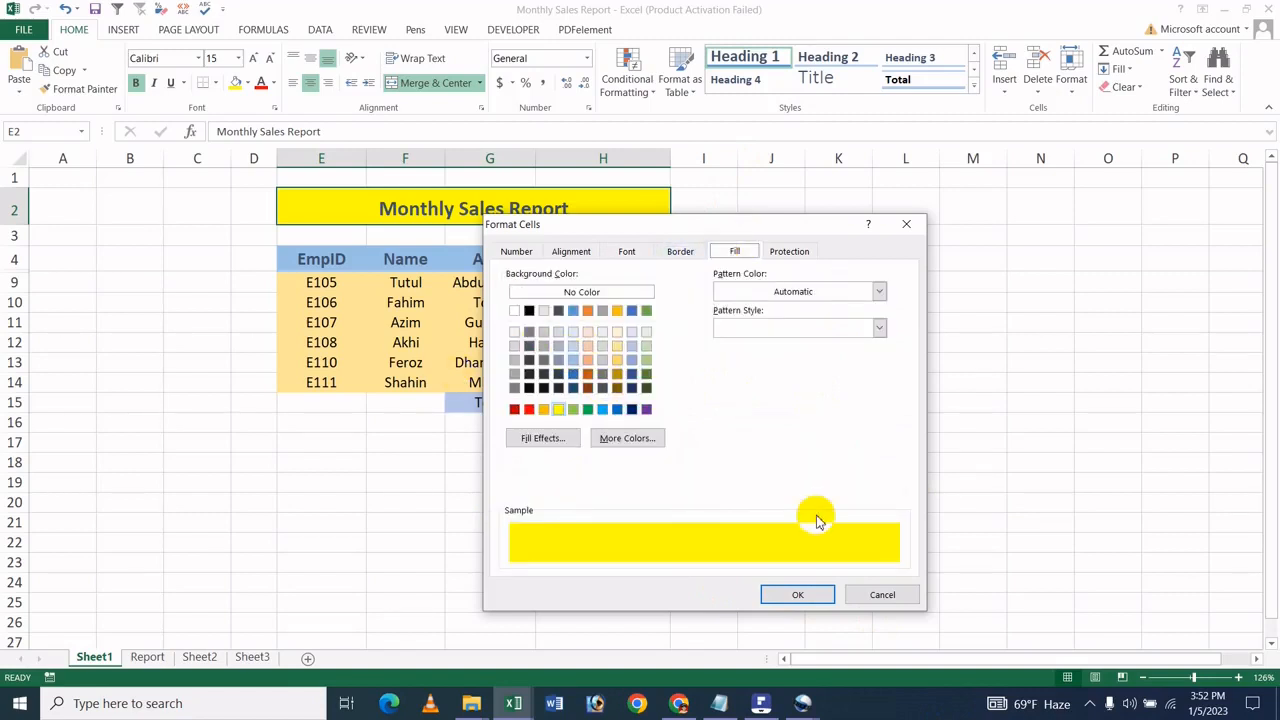
{"action": "left_click", "coordinate": [618, 344]}
- Give the custom style thick red borders along the cell's top and bottom edges
{"action": "left_click", "coordinate": [669, 251]}
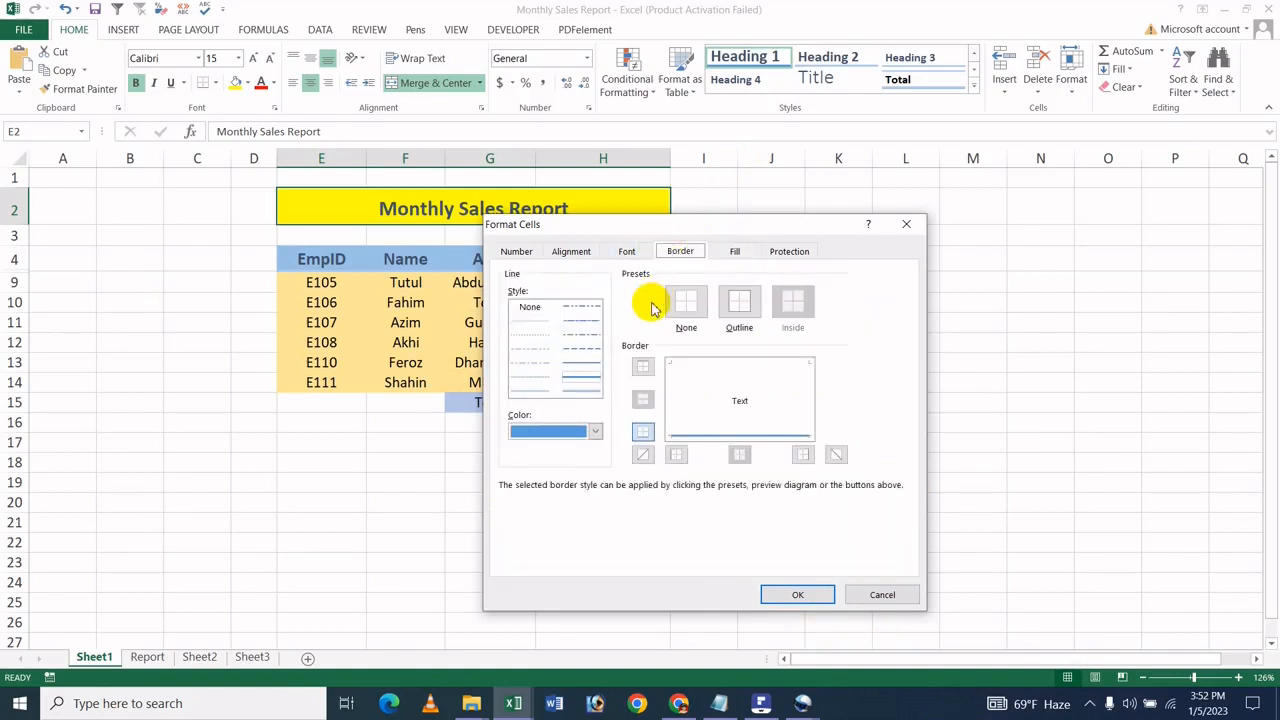
{"action": "left_click", "coordinate": [595, 431]}
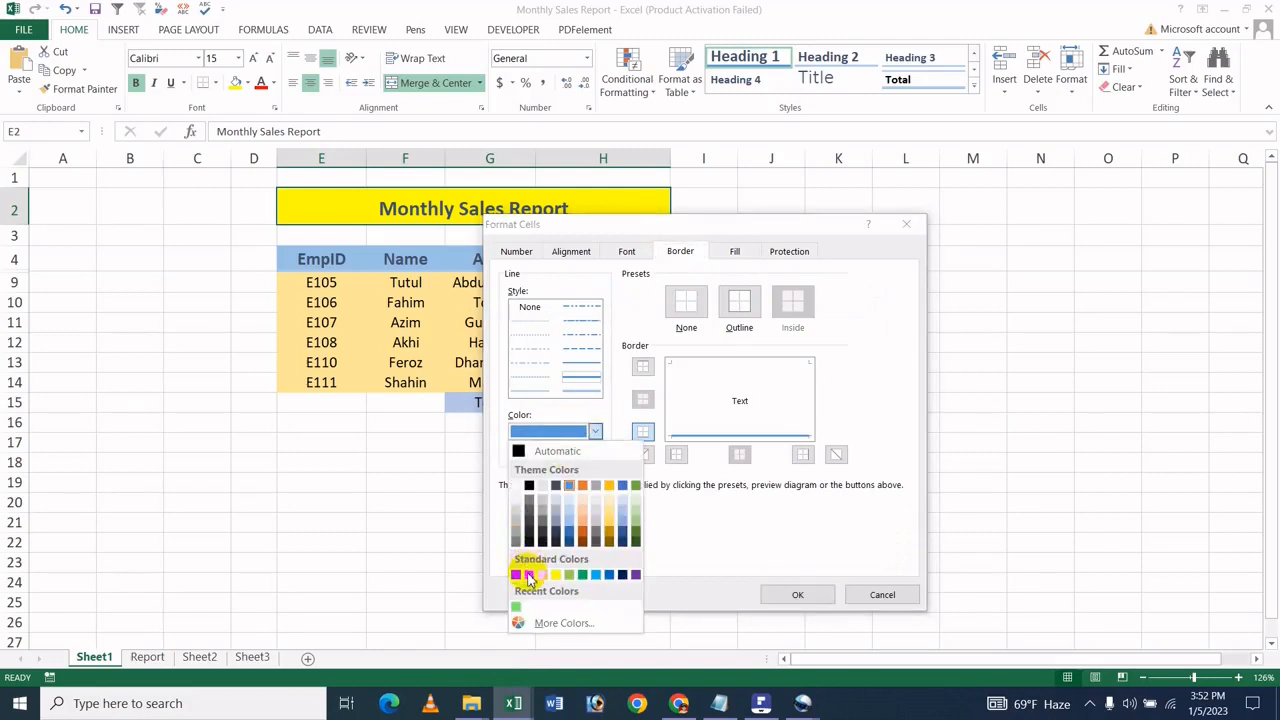
{"action": "left_click", "coordinate": [529, 575]}
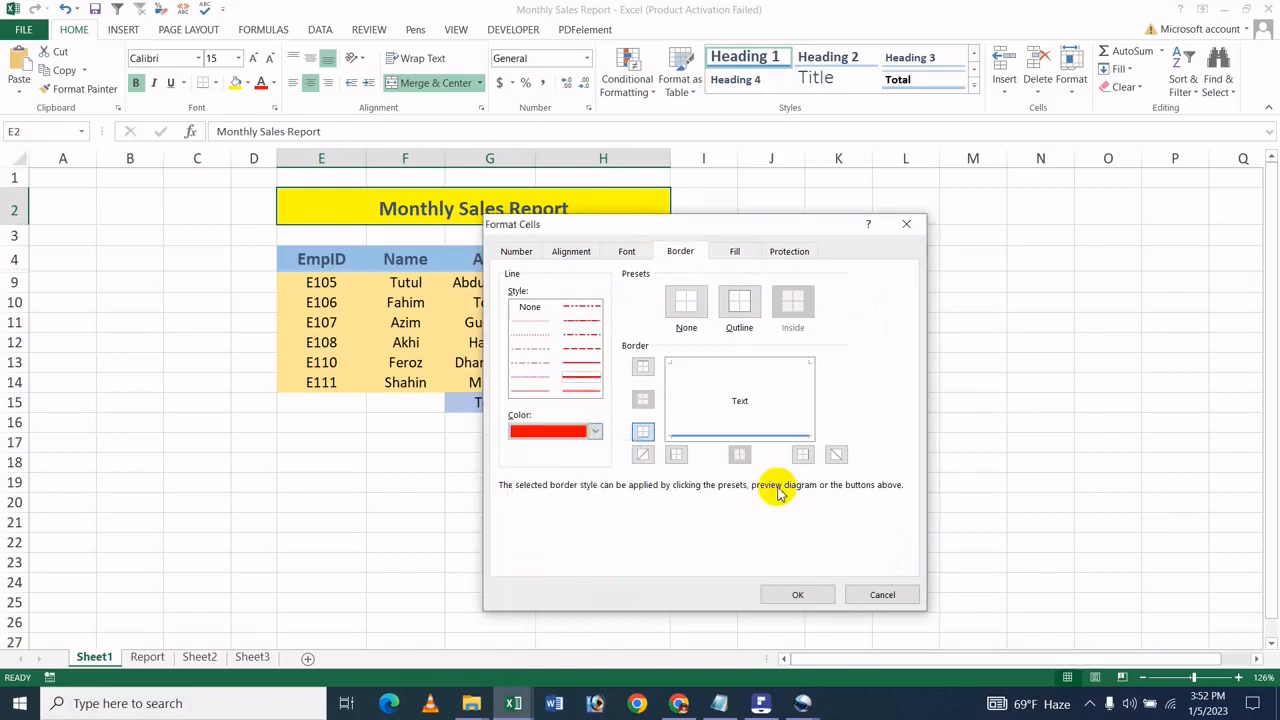
{"action": "left_click", "coordinate": [643, 432]}
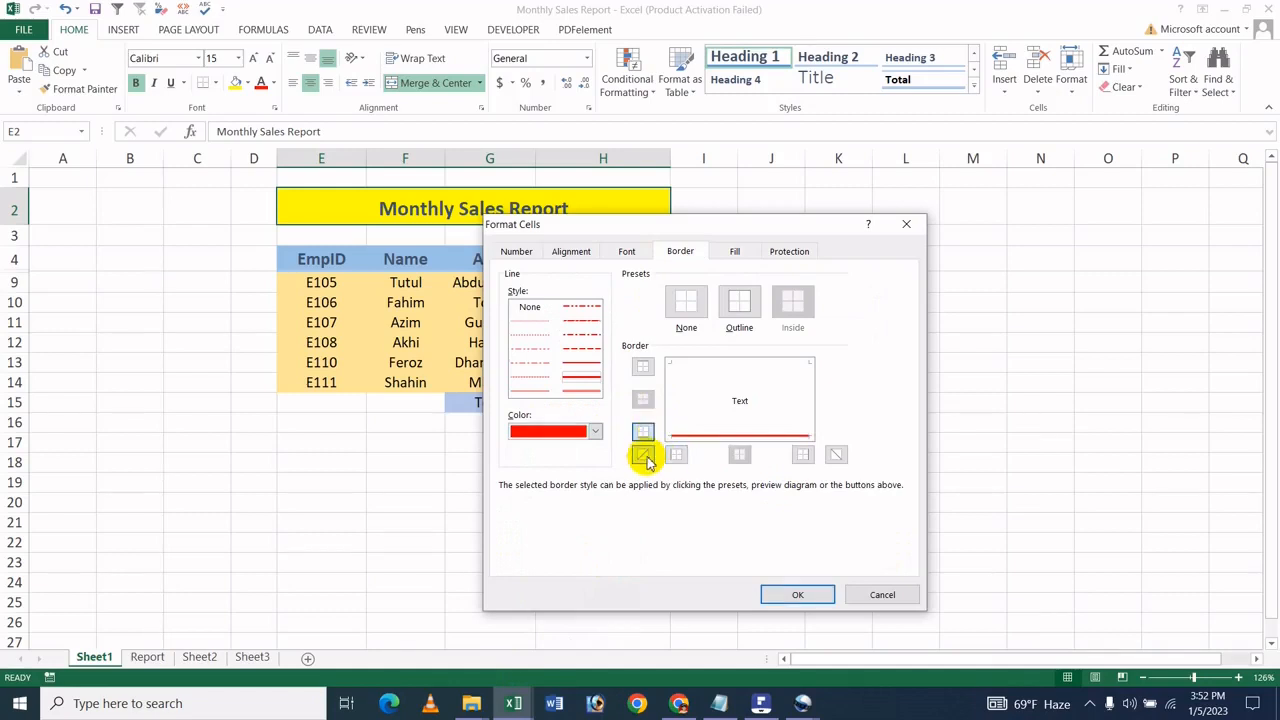
{"action": "left_click", "coordinate": [645, 366]}
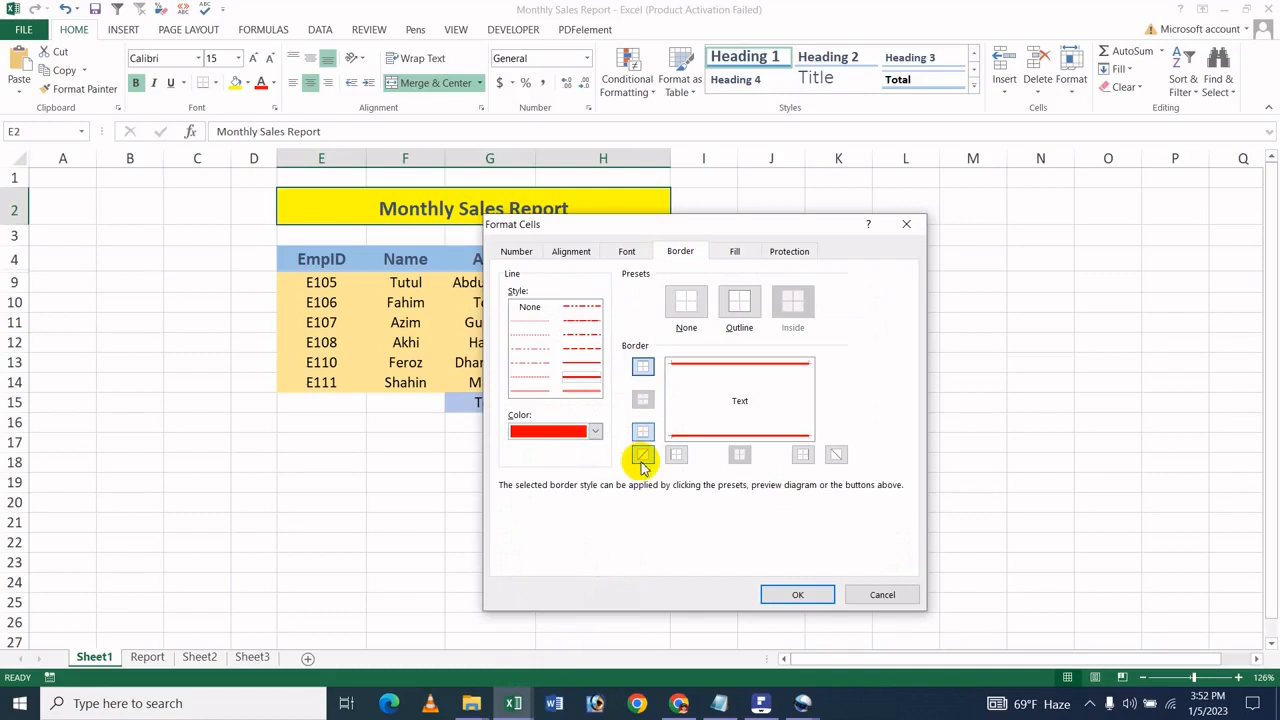
- Add thick yellow diagonal borders in both directions to the custom style
{"action": "left_click", "coordinate": [592, 430]}
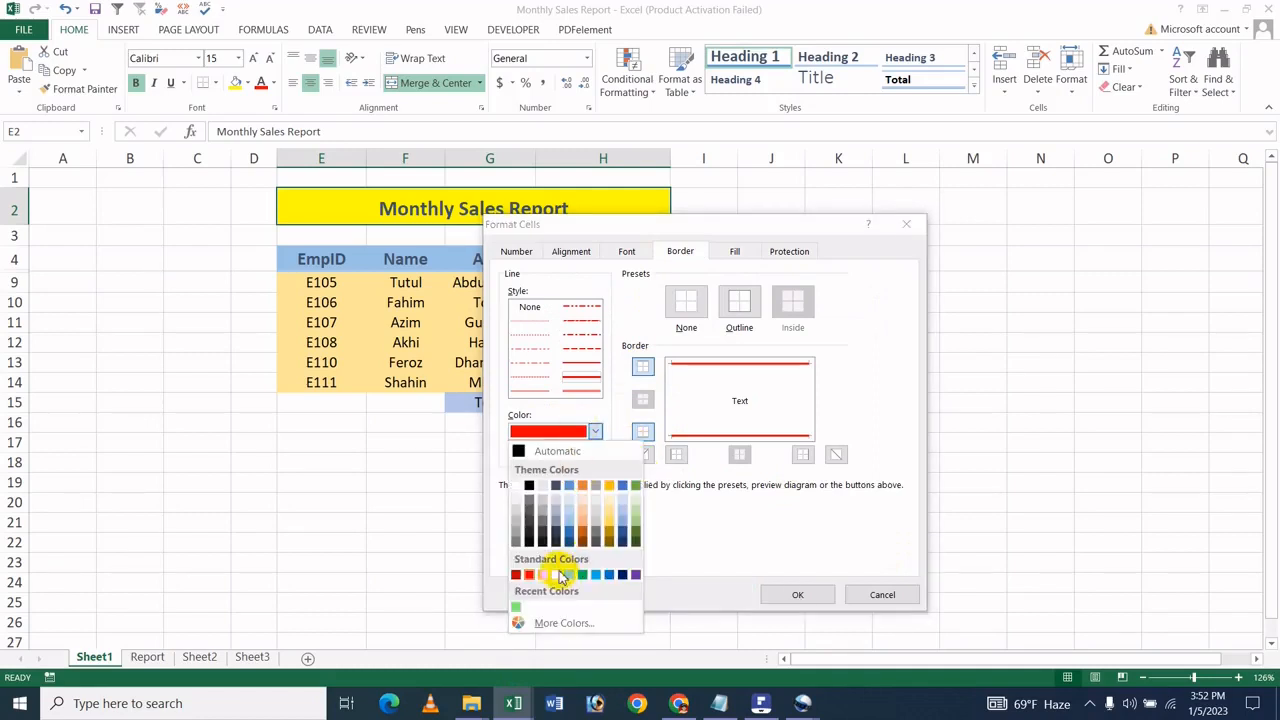
{"action": "left_click", "coordinate": [556, 575]}
{"action": "left_click", "coordinate": [643, 455]}
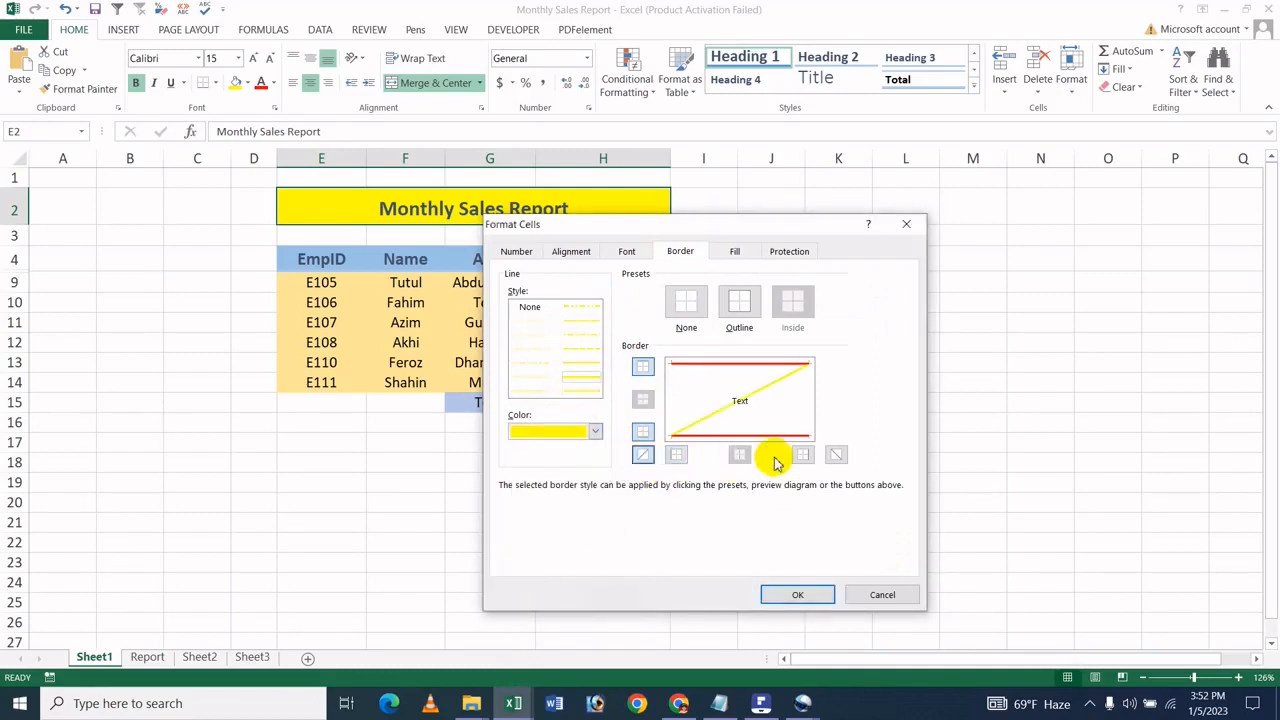
- Add light blue dash-dot borders on the cell's left and right edges and save the custom style
{"action": "left_click", "coordinate": [595, 432]}
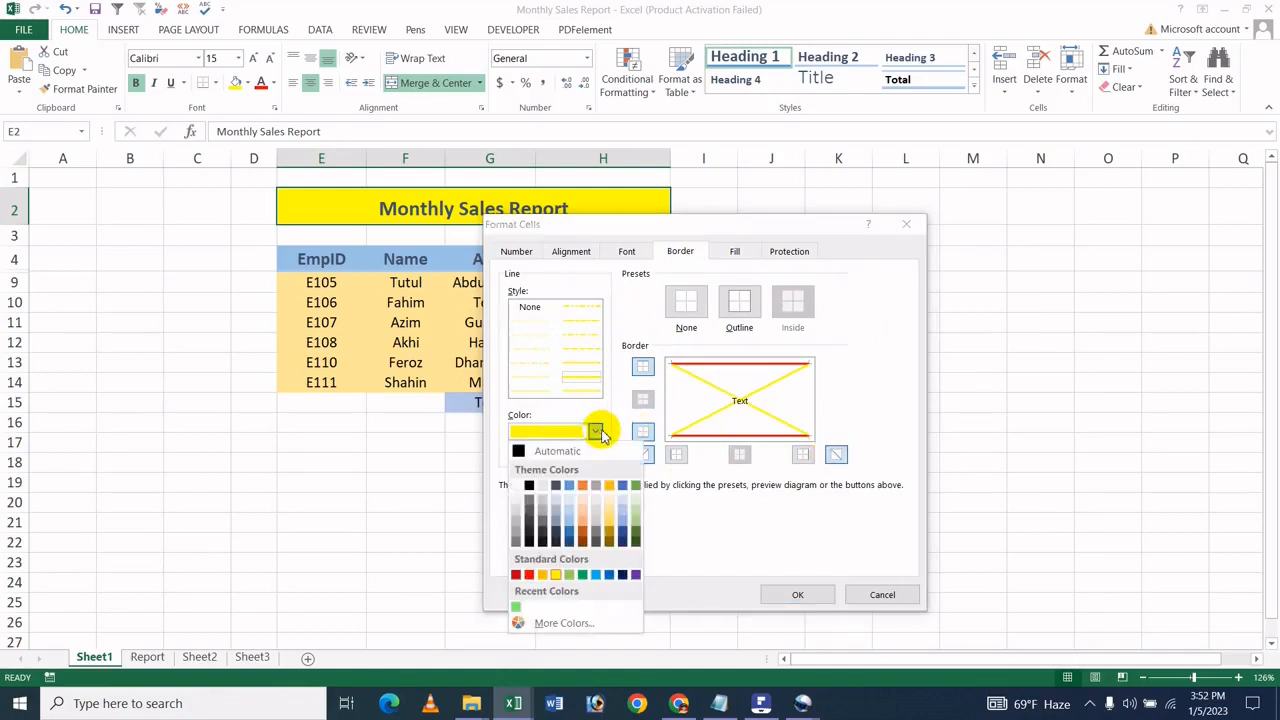
{"action": "left_click", "coordinate": [592, 575]}
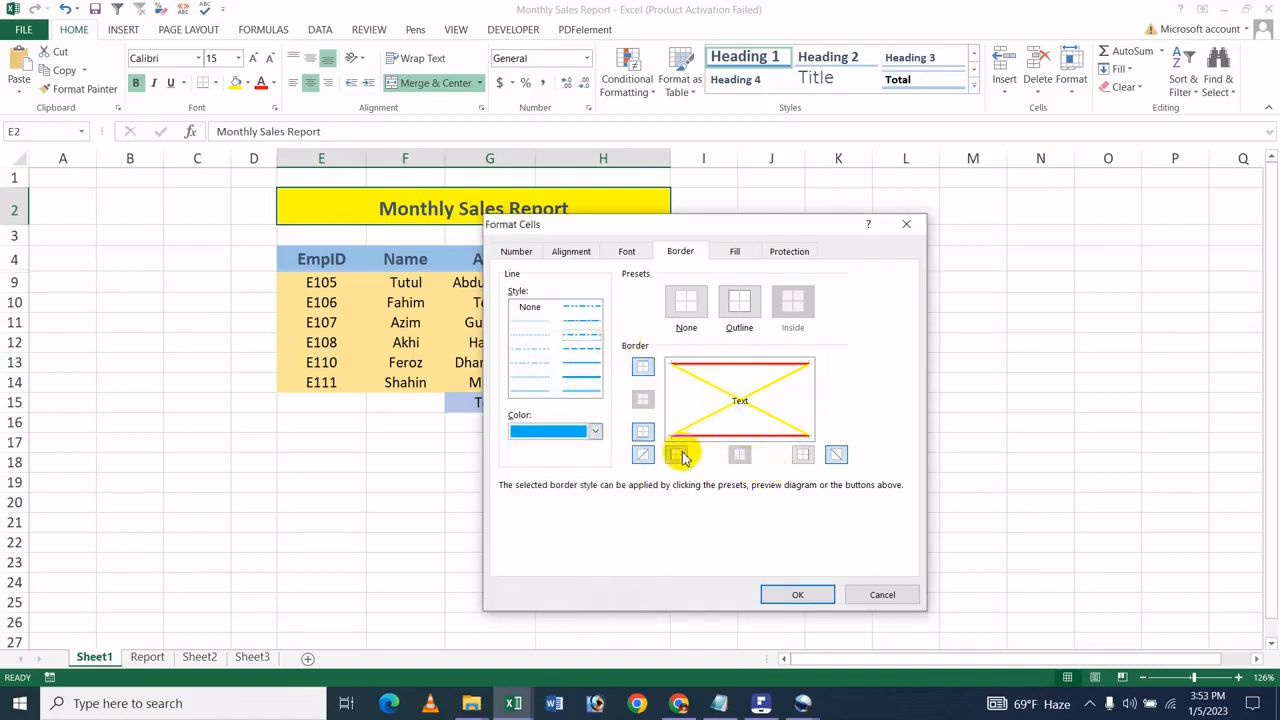
{"action": "left_click", "coordinate": [803, 455]}
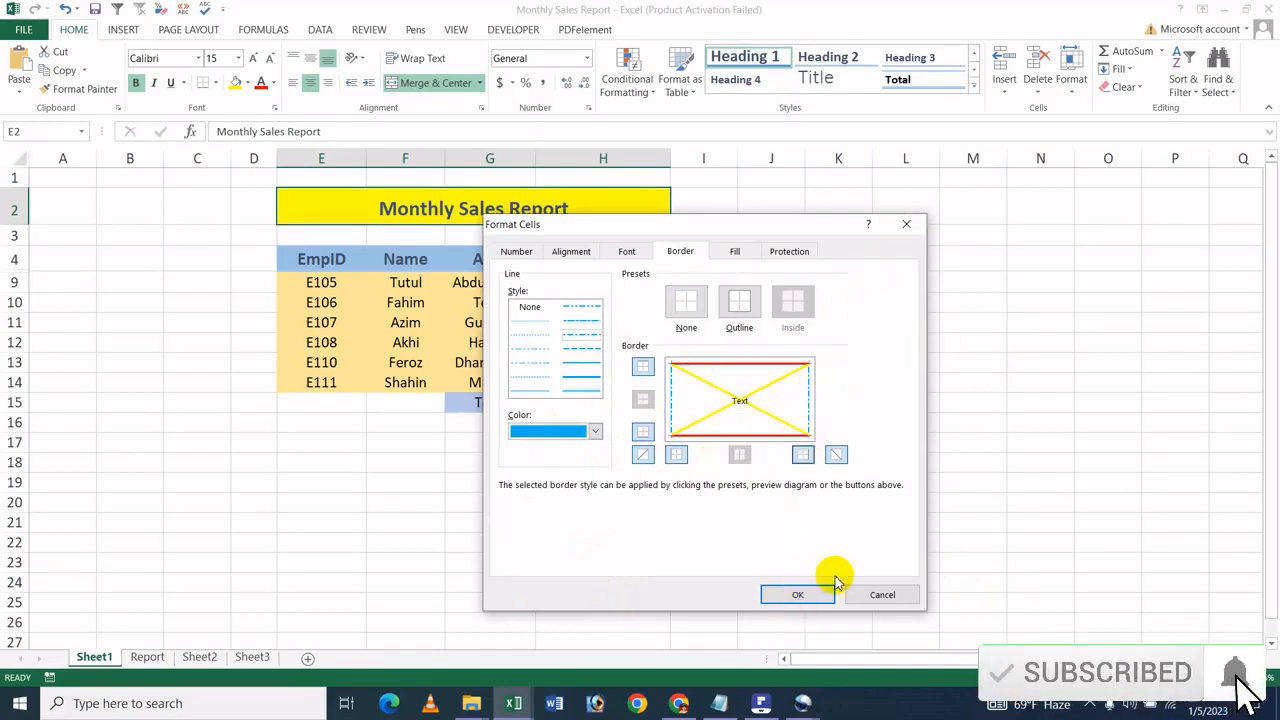
{"action": "left_click", "coordinate": [797, 595]}
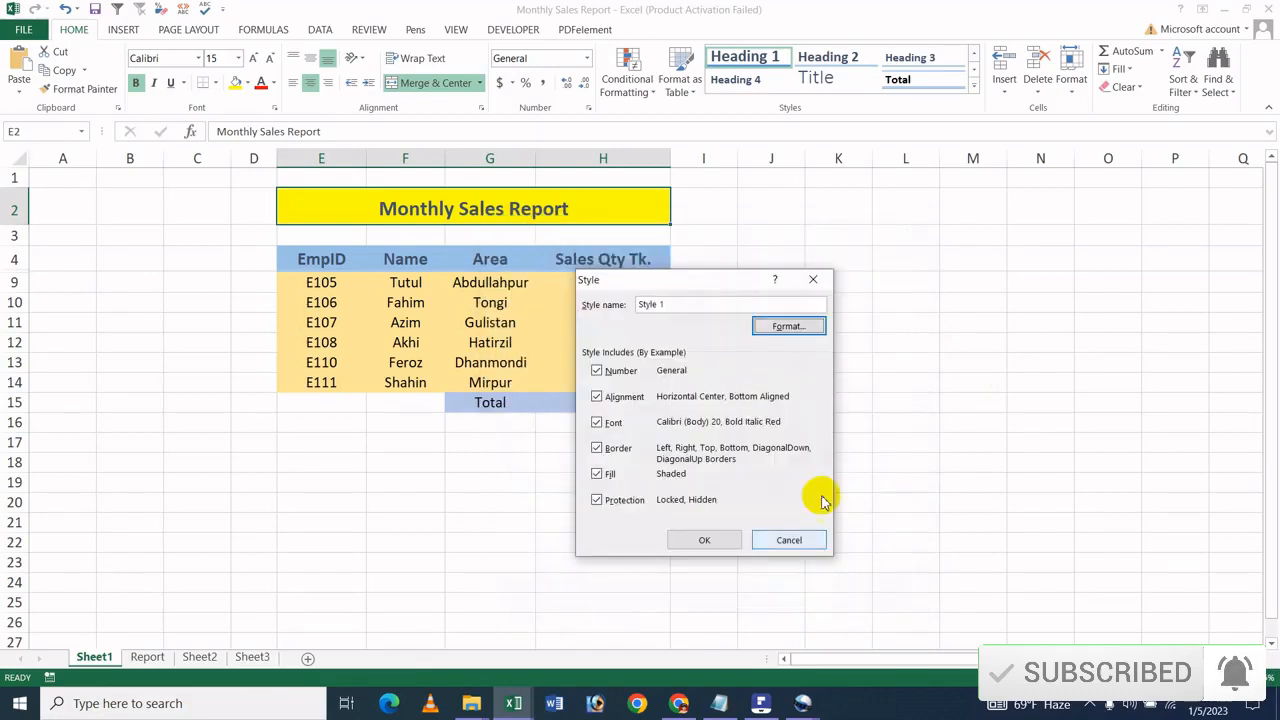
{"action": "left_click", "coordinate": [704, 540]}
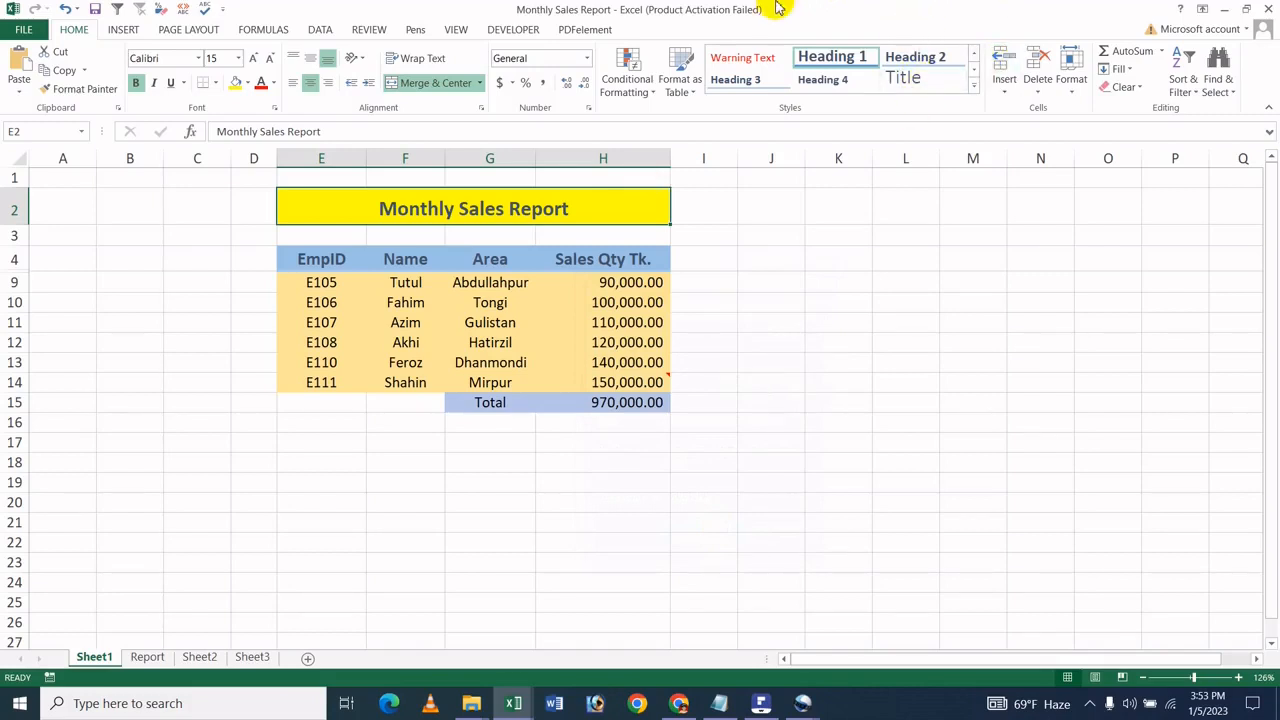
- Preview Style 1 on the report title, then apply it to the employee rows E9:H11
{"action": "left_click", "coordinate": [973, 88]}
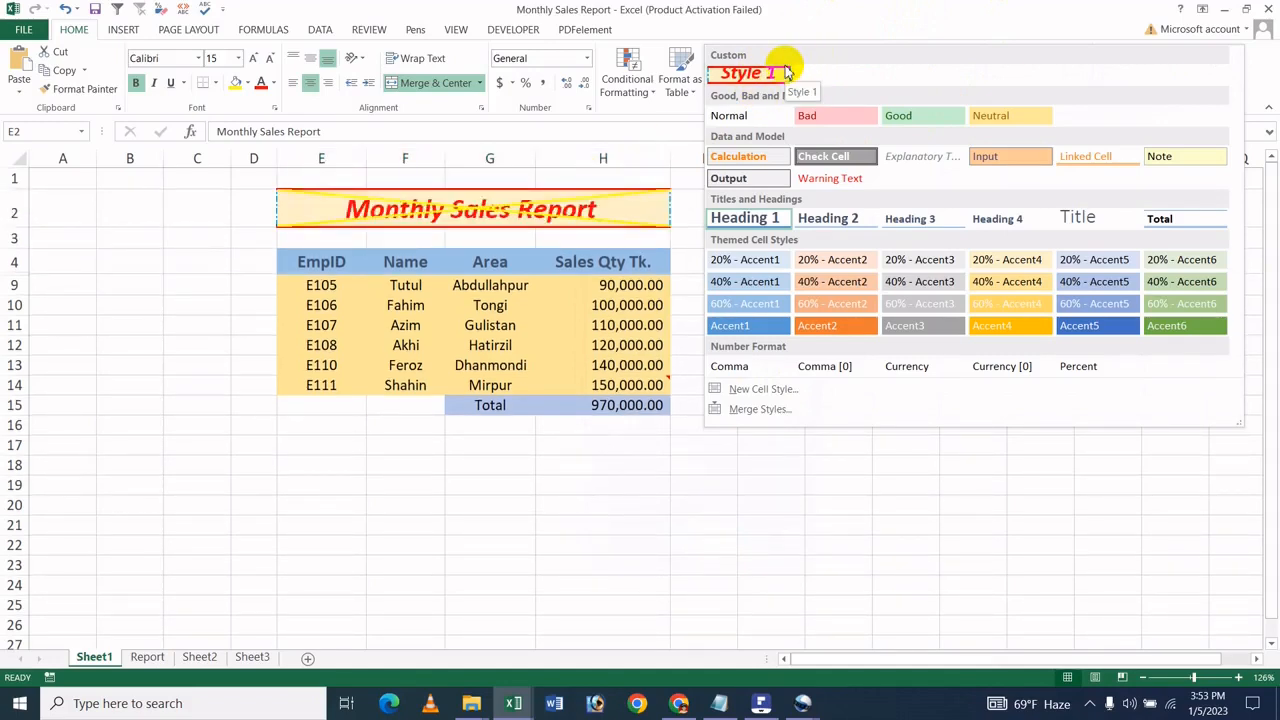
{"action": "left_click", "coordinate": [528, 272]}
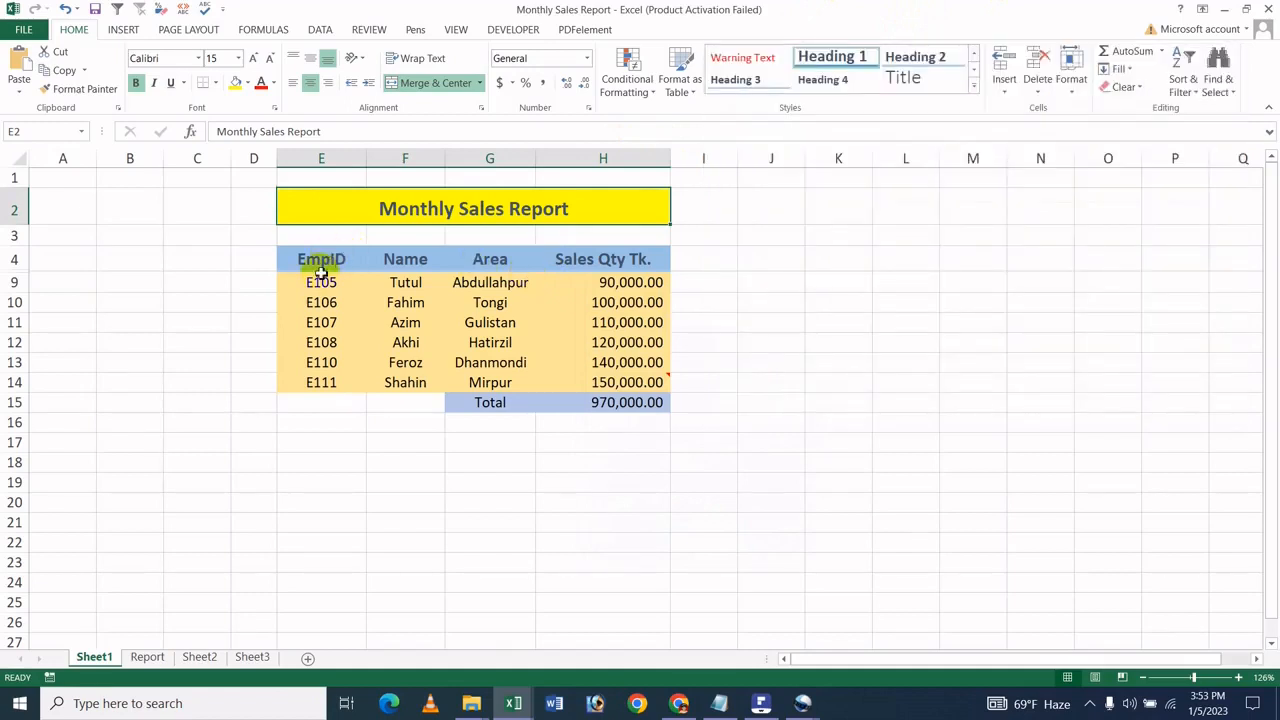
{"action": "left_click_drag", "start_coordinate": [312, 290], "coordinate": [600, 322]}
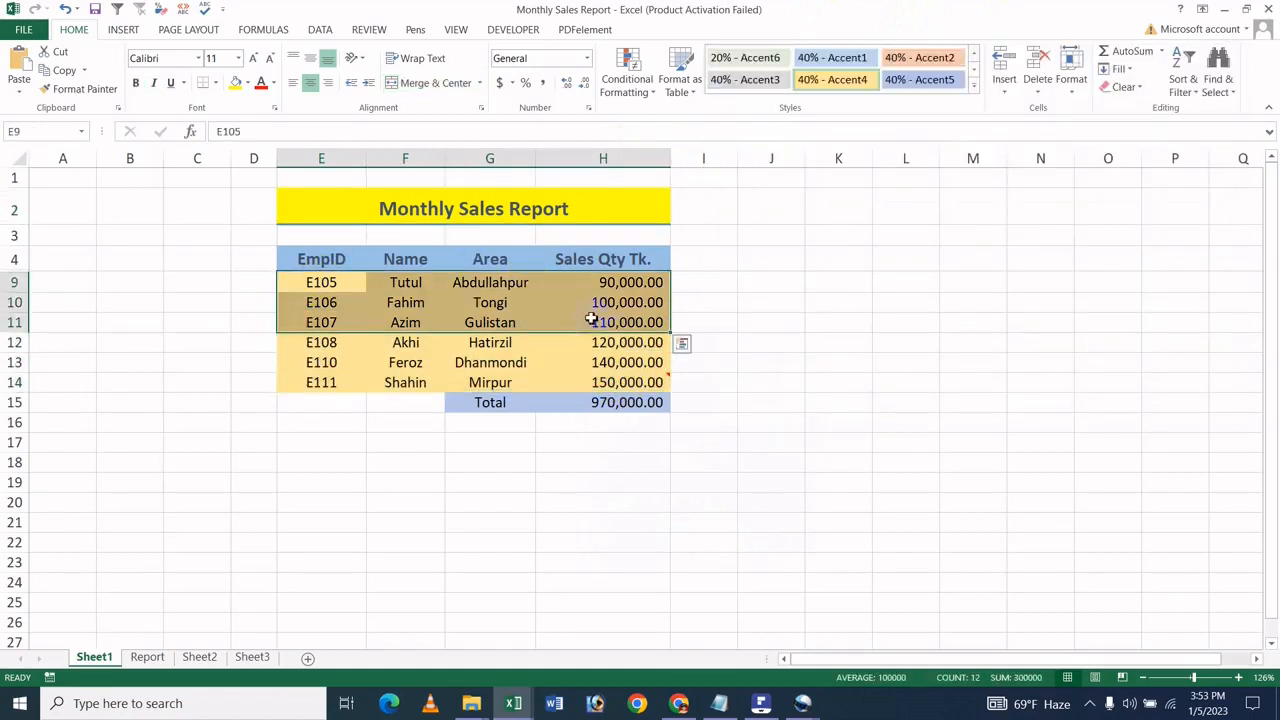
{"action": "left_click", "coordinate": [974, 85]}
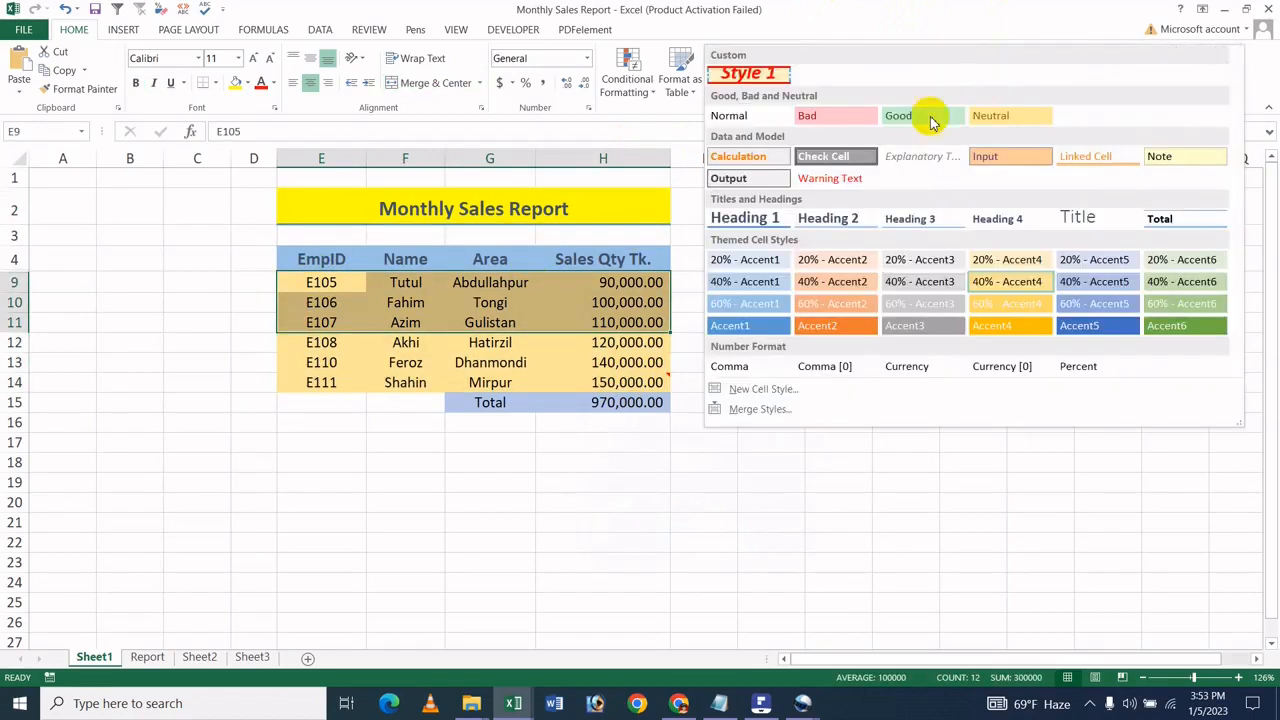
{"action": "left_click", "coordinate": [748, 72]}
{"action": "left_click", "coordinate": [583, 299]}
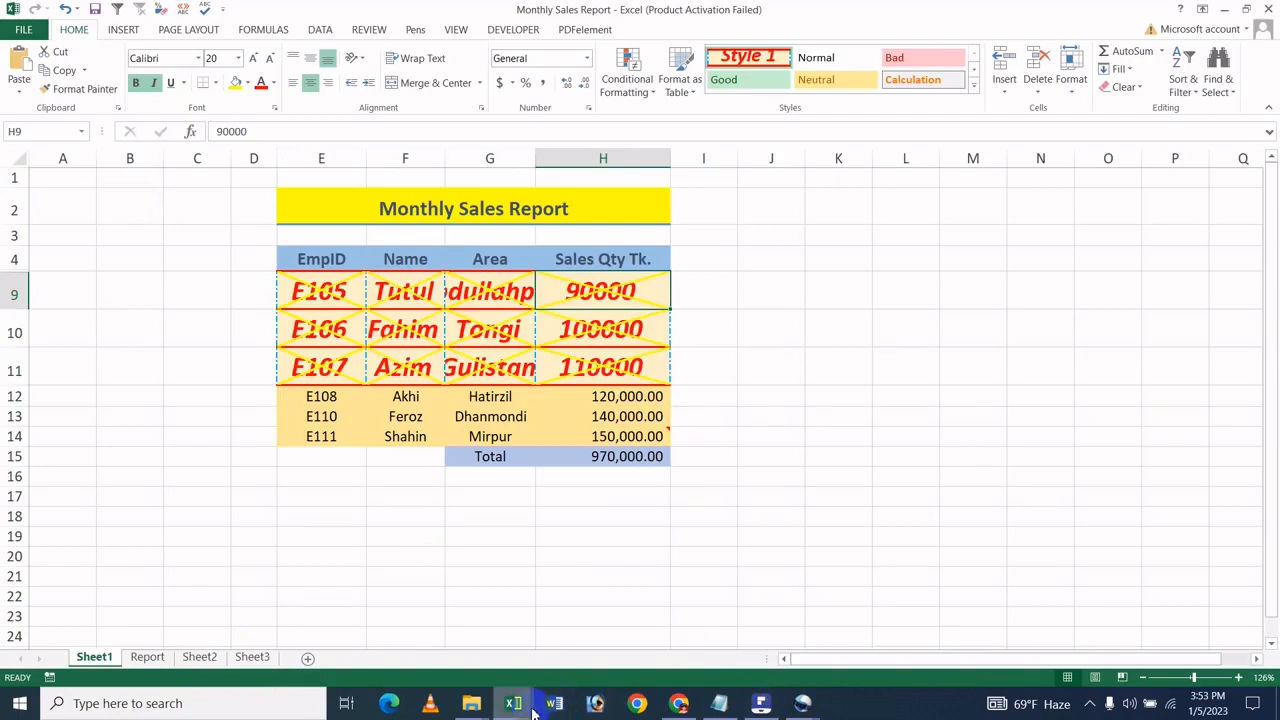
- Switch to the Employee Sales Report workbook and merge the cell styles from Monthly Sales Report.xlsx into it
{"action": "mouse_move", "coordinate": [530, 708]}
{"action": "left_click", "coordinate": [434, 606]}
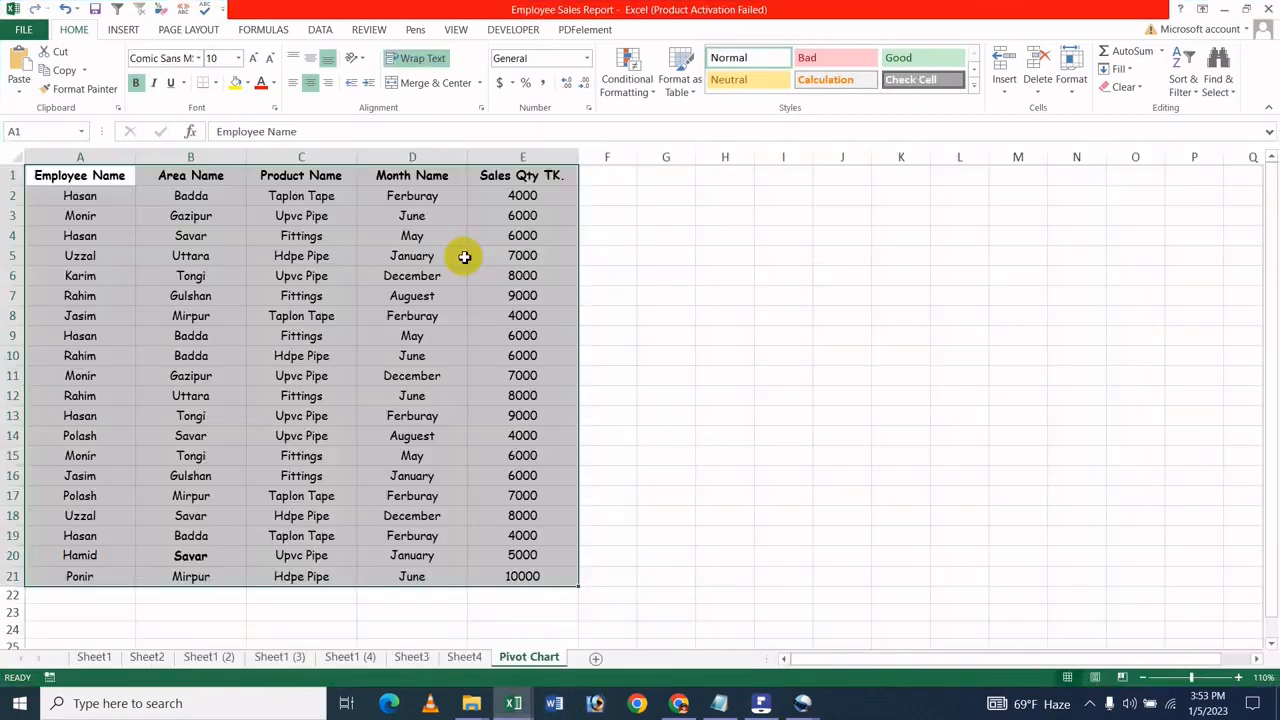
{"action": "left_click", "coordinate": [464, 257]}
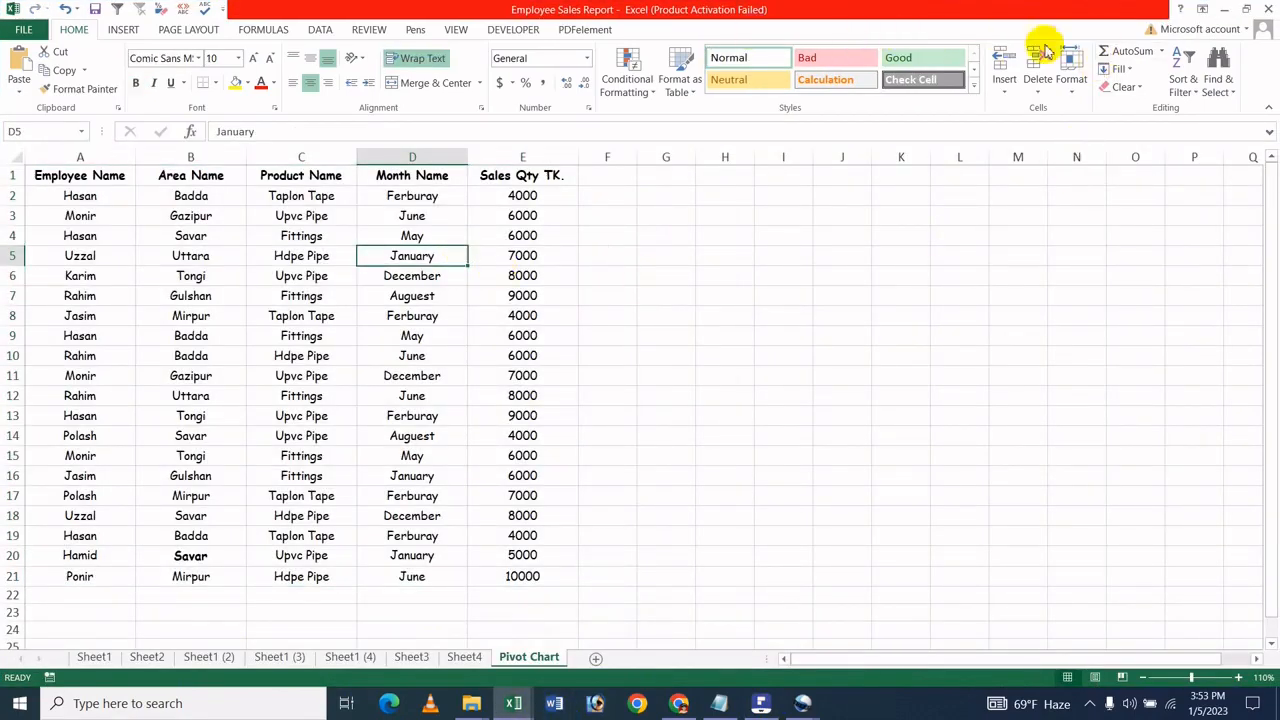
{"action": "left_click", "coordinate": [974, 86]}
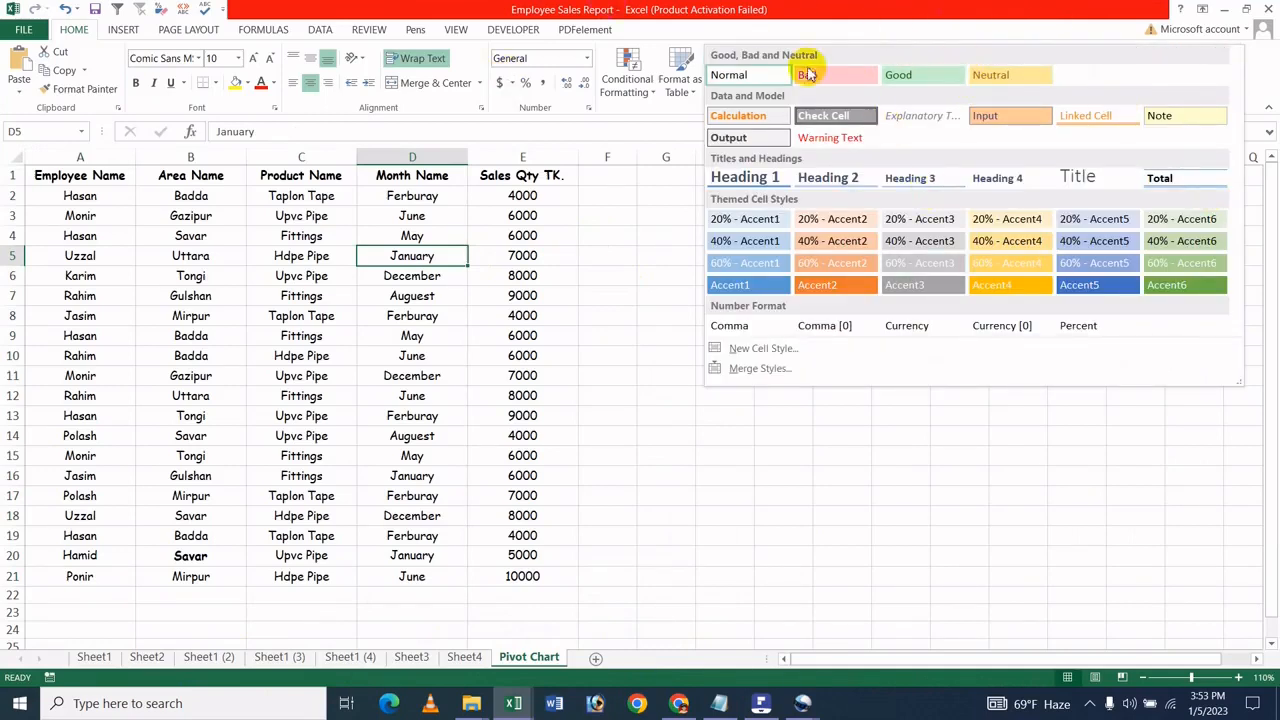
{"action": "left_click", "coordinate": [812, 378]}
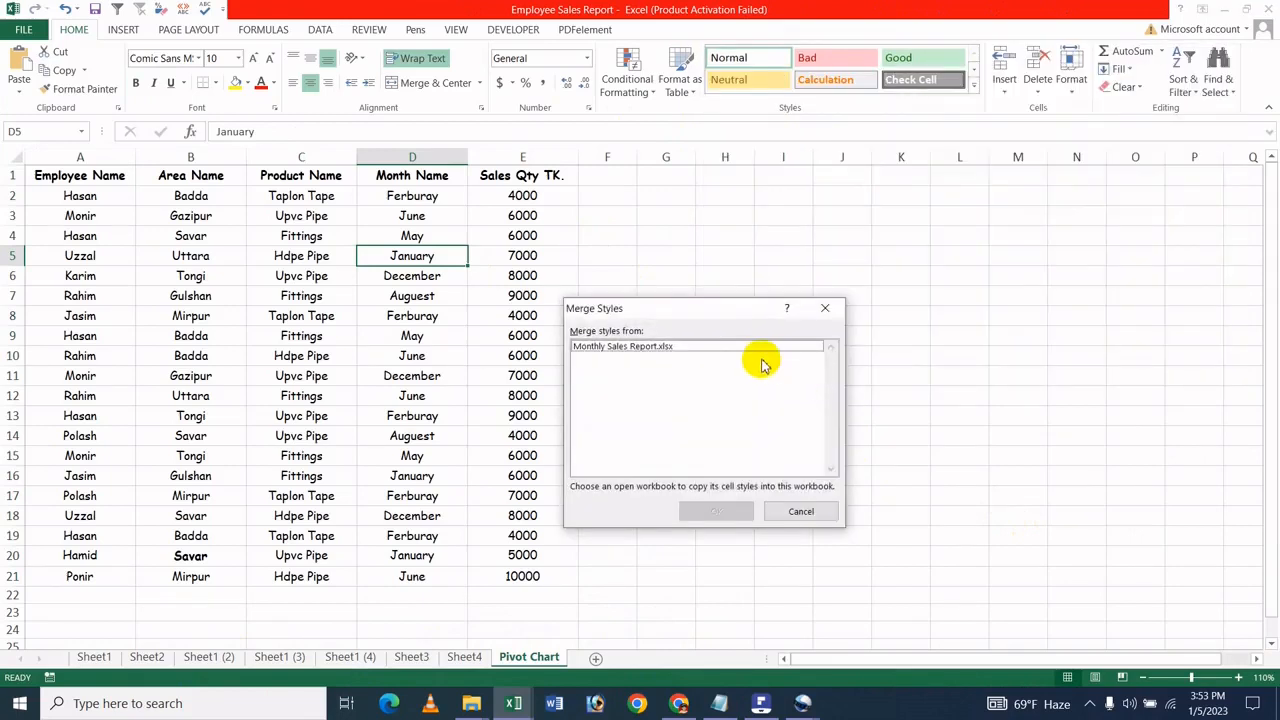
{"action": "left_click", "coordinate": [712, 346]}
{"action": "left_click", "coordinate": [723, 511]}
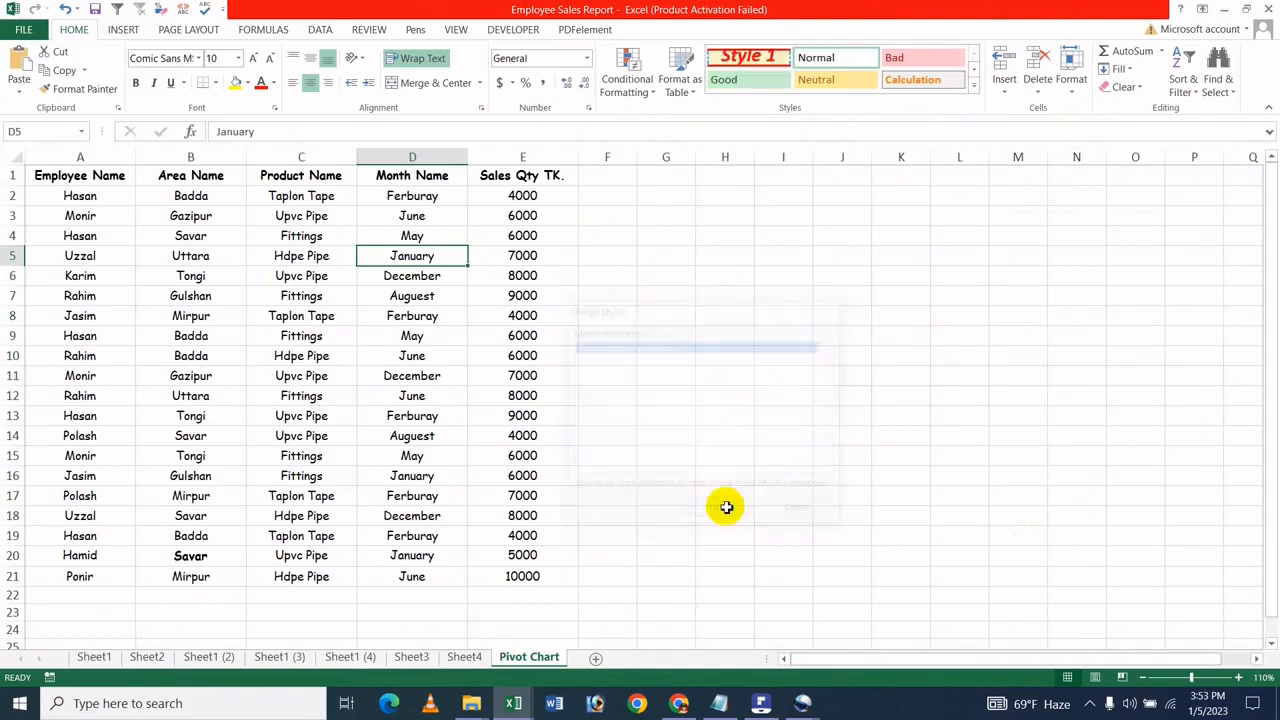
- Apply the merged Style 1 to the whole employee sales table, A1:E21, on the Pivot Chart sheet
{"action": "left_click", "coordinate": [538, 354]}
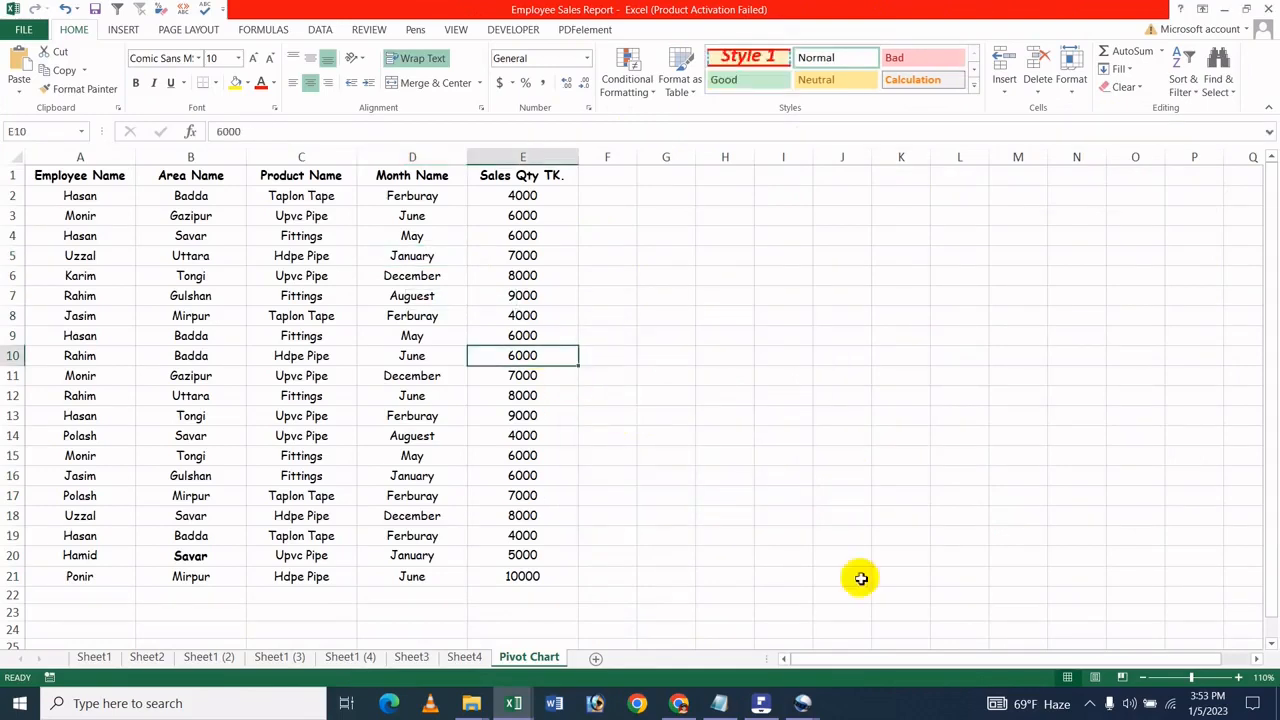
{"action": "left_click", "coordinate": [348, 280]}
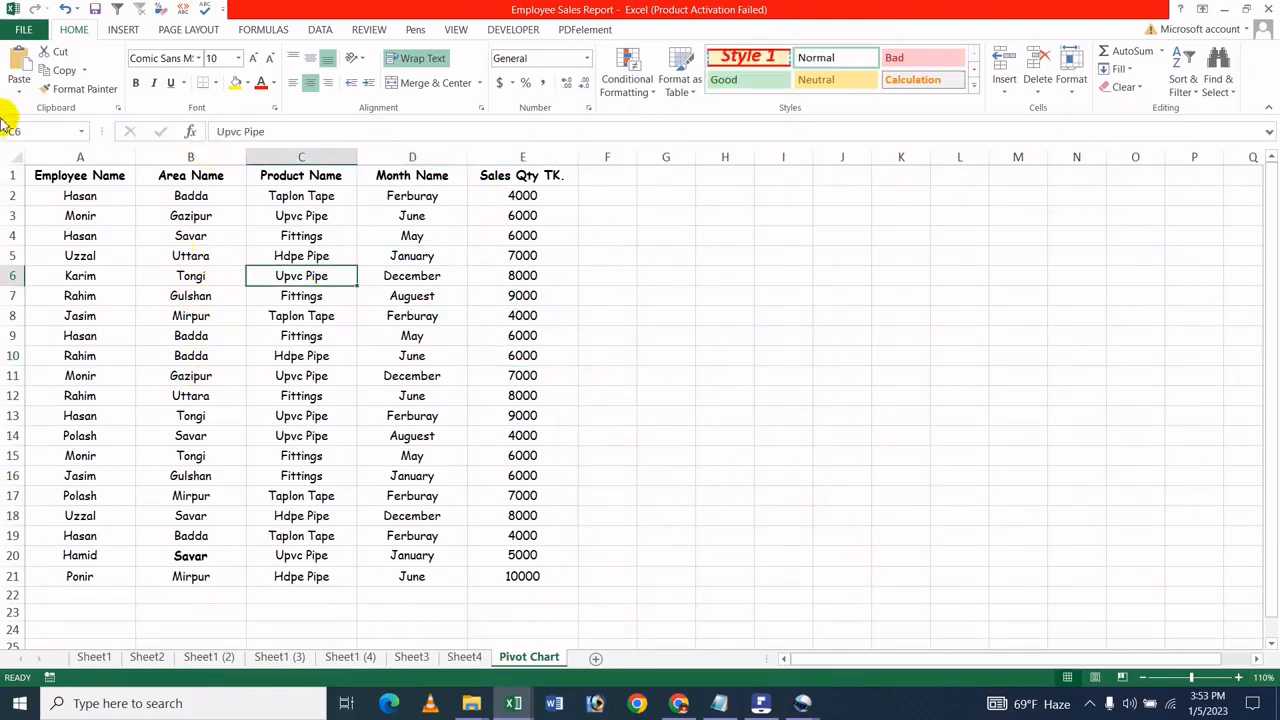
{"action": "left_click_drag", "start_coordinate": [89, 180], "coordinate": [503, 574]}
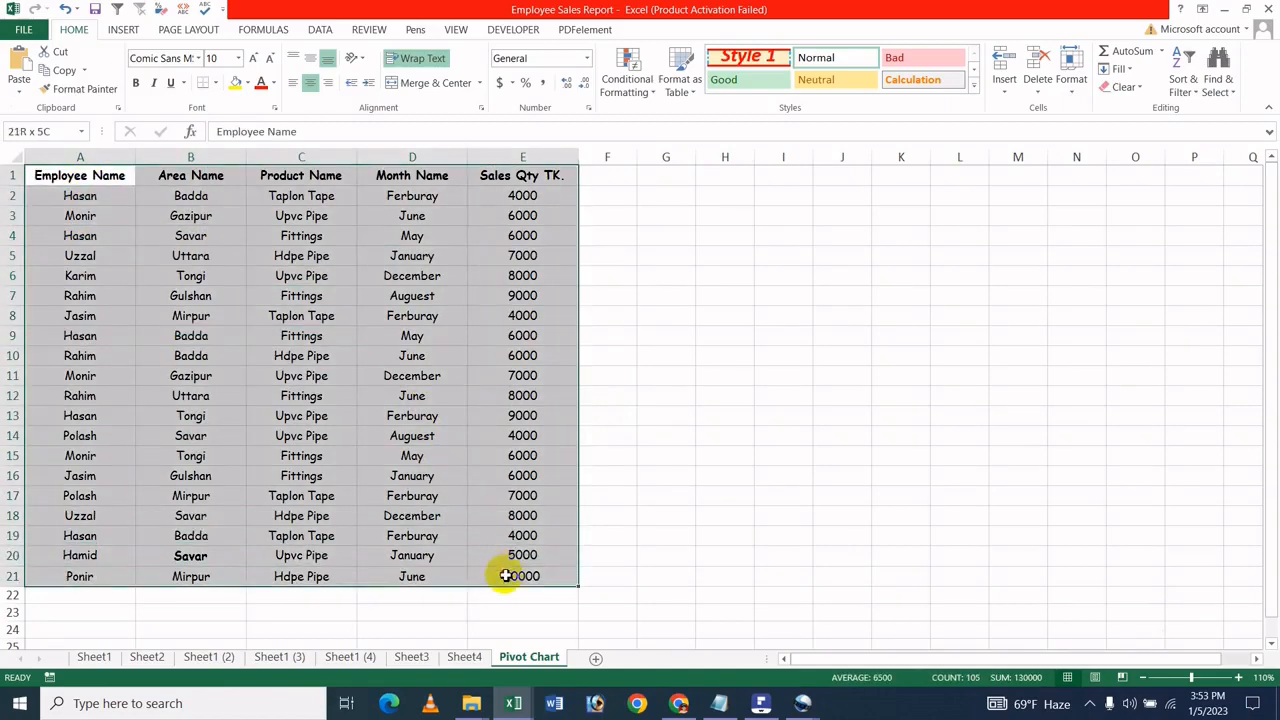
{"action": "left_click", "coordinate": [726, 61]}
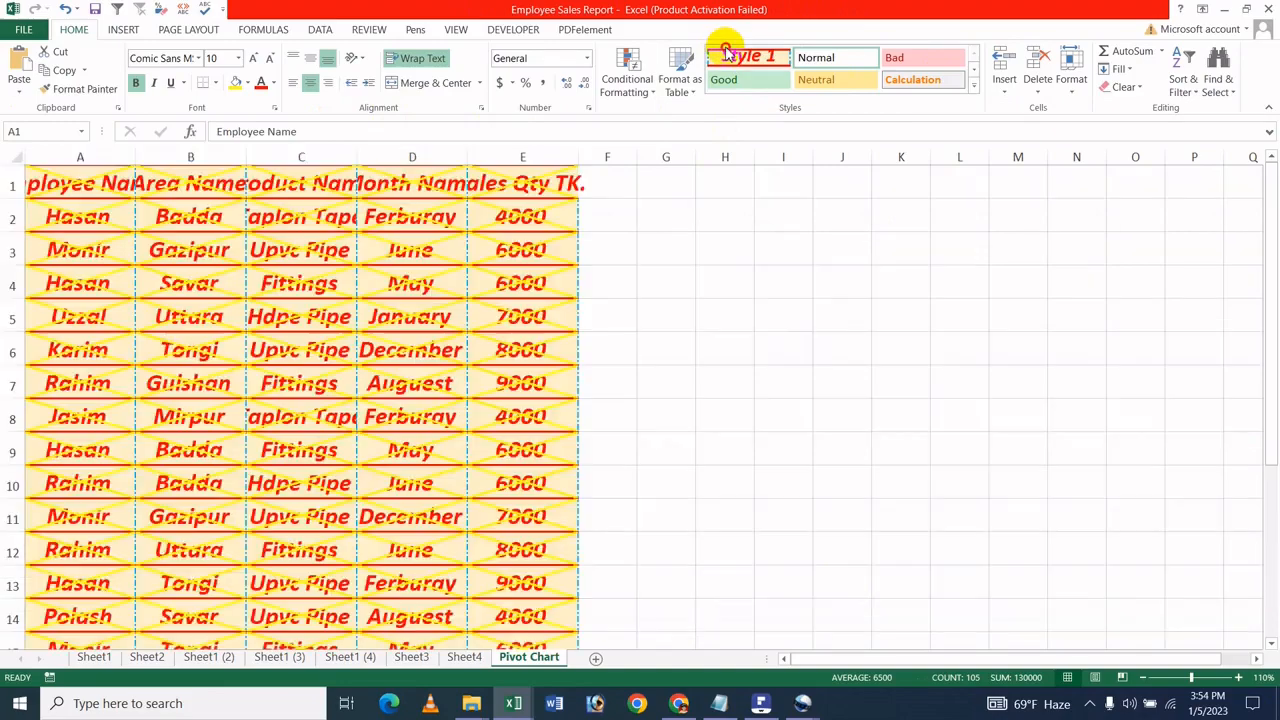
{"action": "left_click", "coordinate": [728, 56]}
{"action": "left_click", "coordinate": [218, 325]}
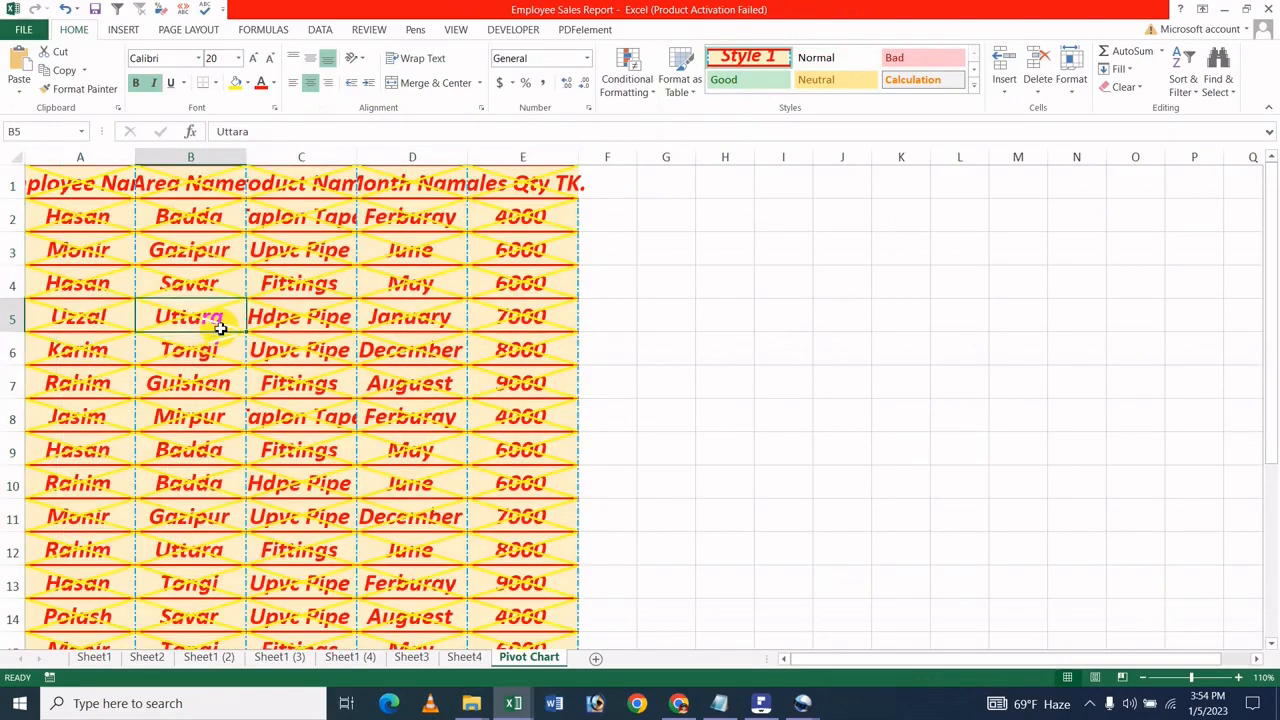
- Examine the styled employee sales table from top to bottom and review the workbook's full list of cell styles
{"action": "scroll", "coordinate": [220, 329], "scroll_direction": "down", "scroll_amount": 6}
{"action": "scroll", "coordinate": [220, 300], "scroll_direction": "up", "scroll_amount": 5}
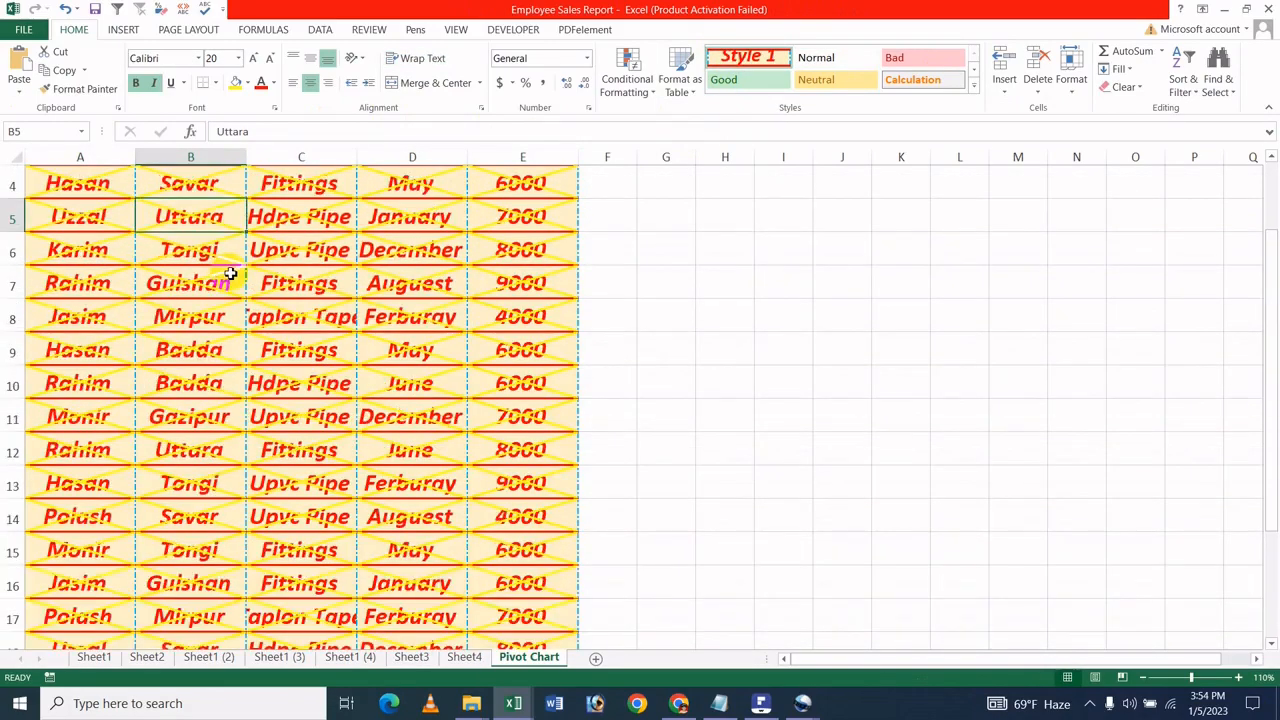
{"action": "scroll", "coordinate": [230, 273], "scroll_direction": "up", "scroll_amount": 1}
{"action": "left_click", "coordinate": [206, 251]}
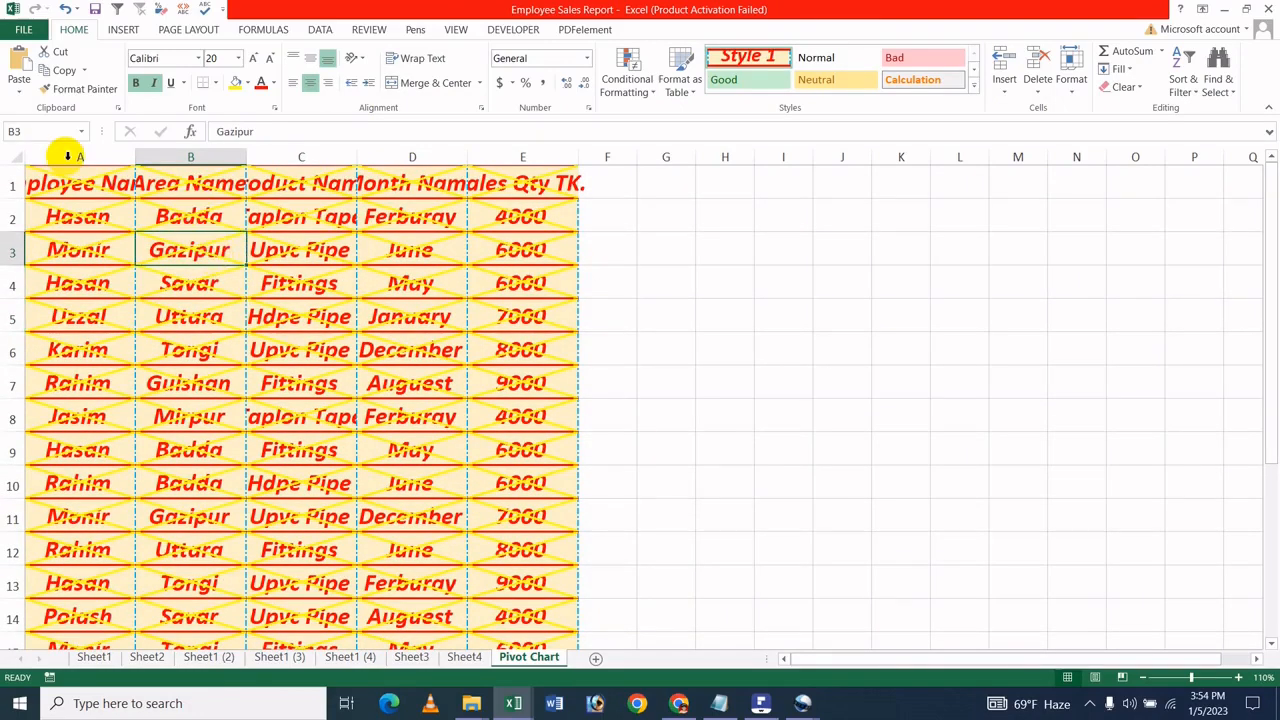
{"action": "left_click", "coordinate": [713, 410]}
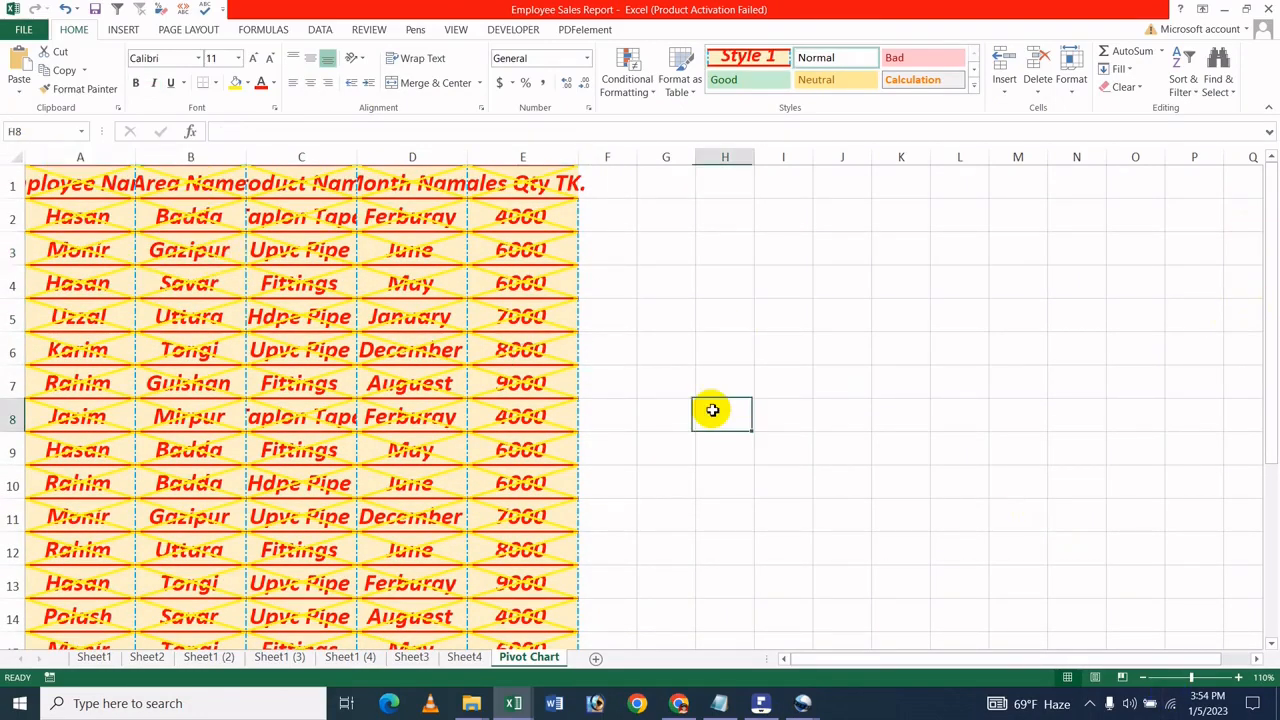
{"action": "left_click", "coordinate": [369, 345]}
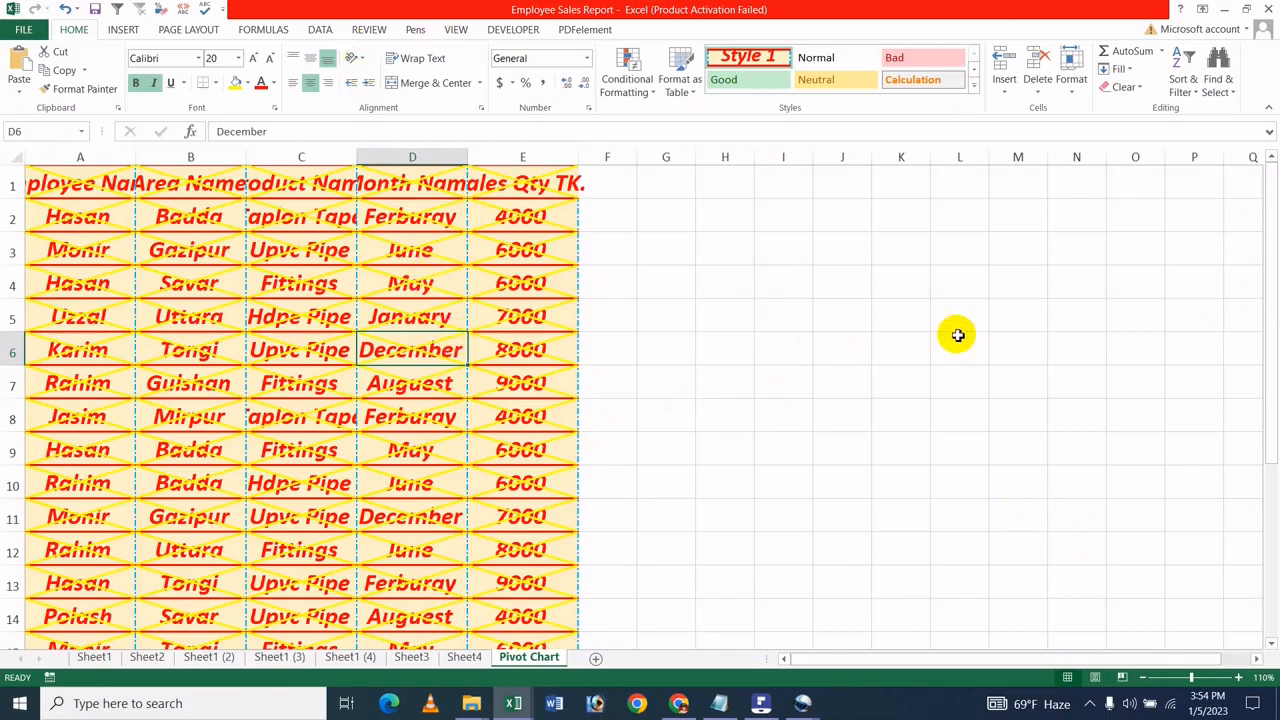
{"action": "left_click", "coordinate": [907, 286]}
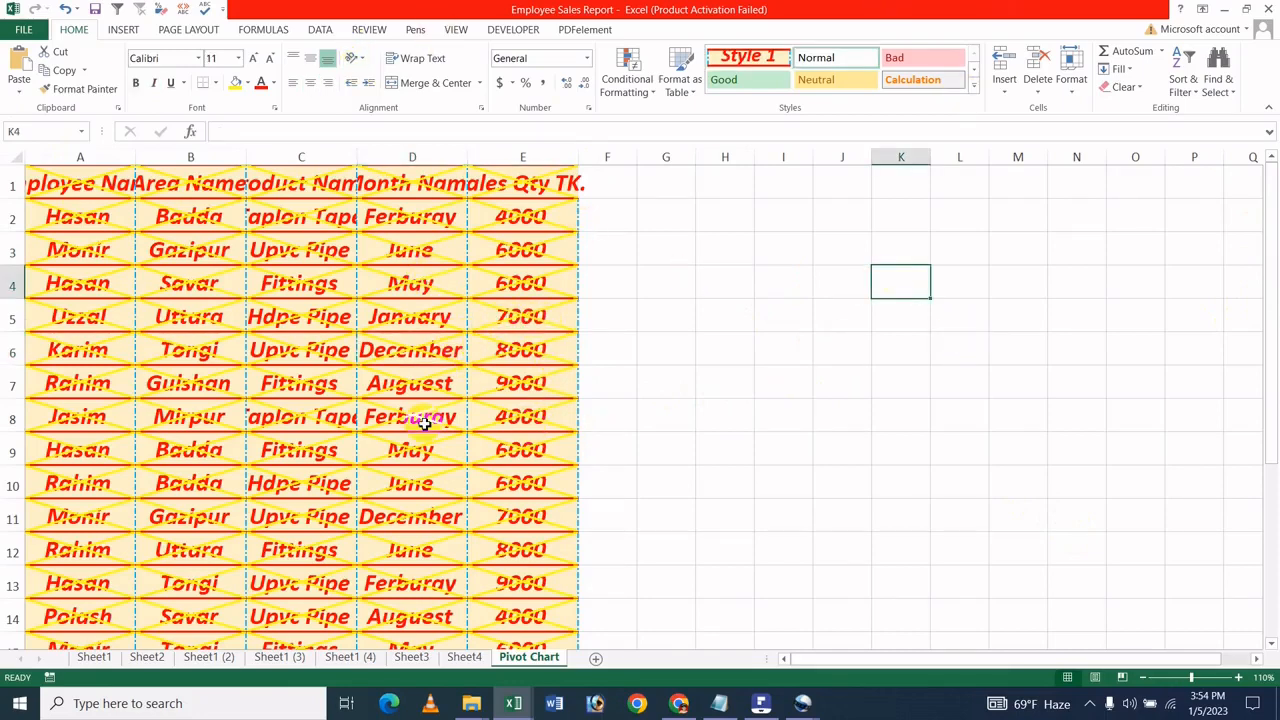
{"action": "left_click", "coordinate": [971, 87]}
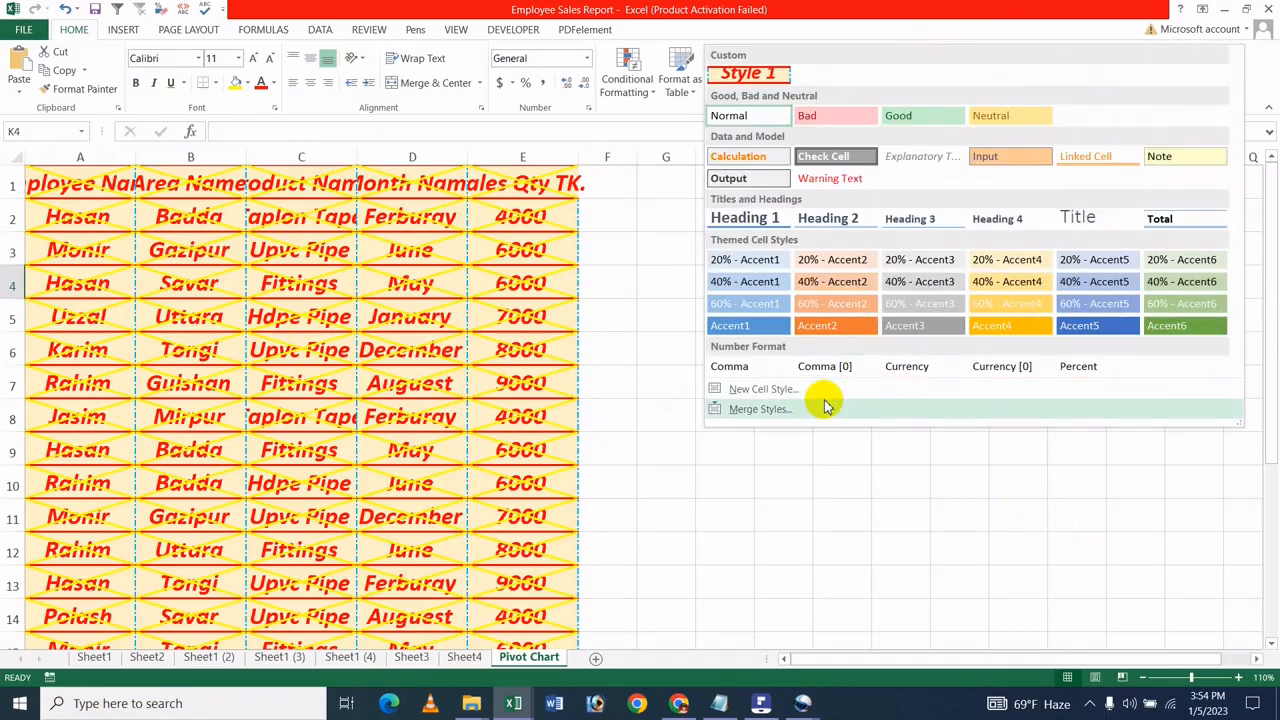
{"action": "left_click", "coordinate": [529, 425]}
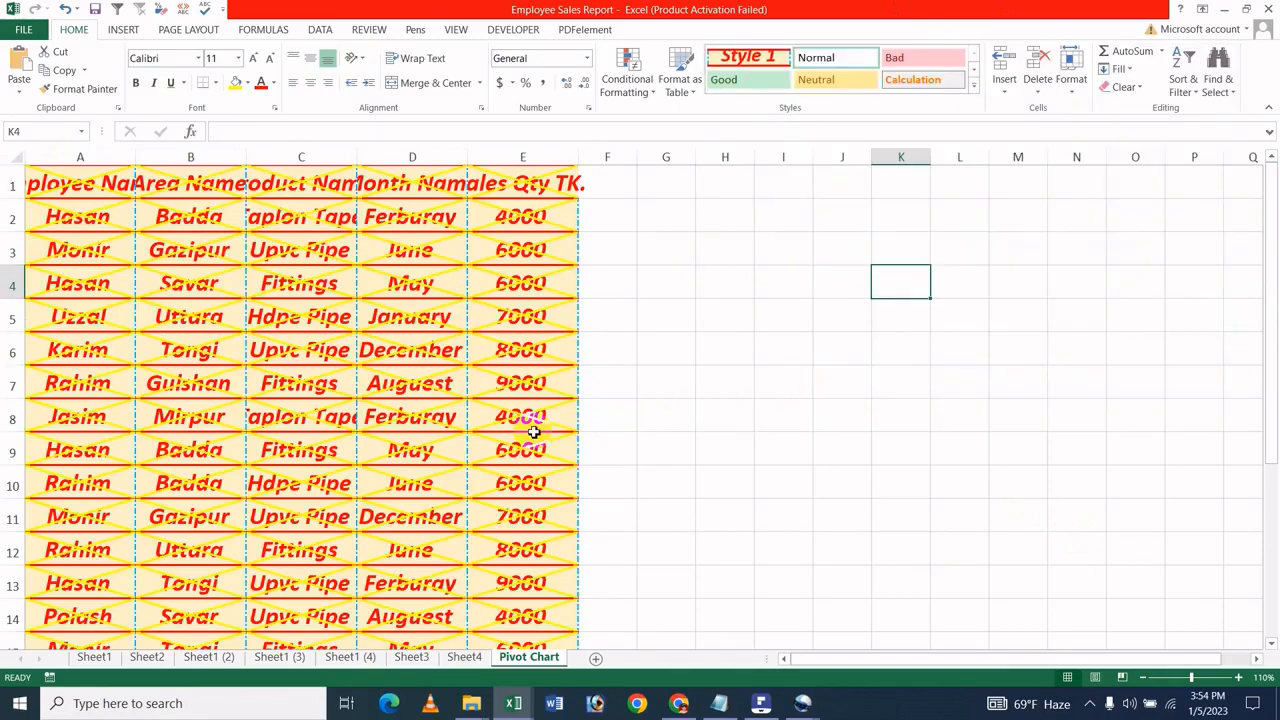
- Review the cell styles available in the Monthly Sales Report workbook and switch to the cell styles title document in PDFelement
{"action": "mouse_move", "coordinate": [520, 705]}
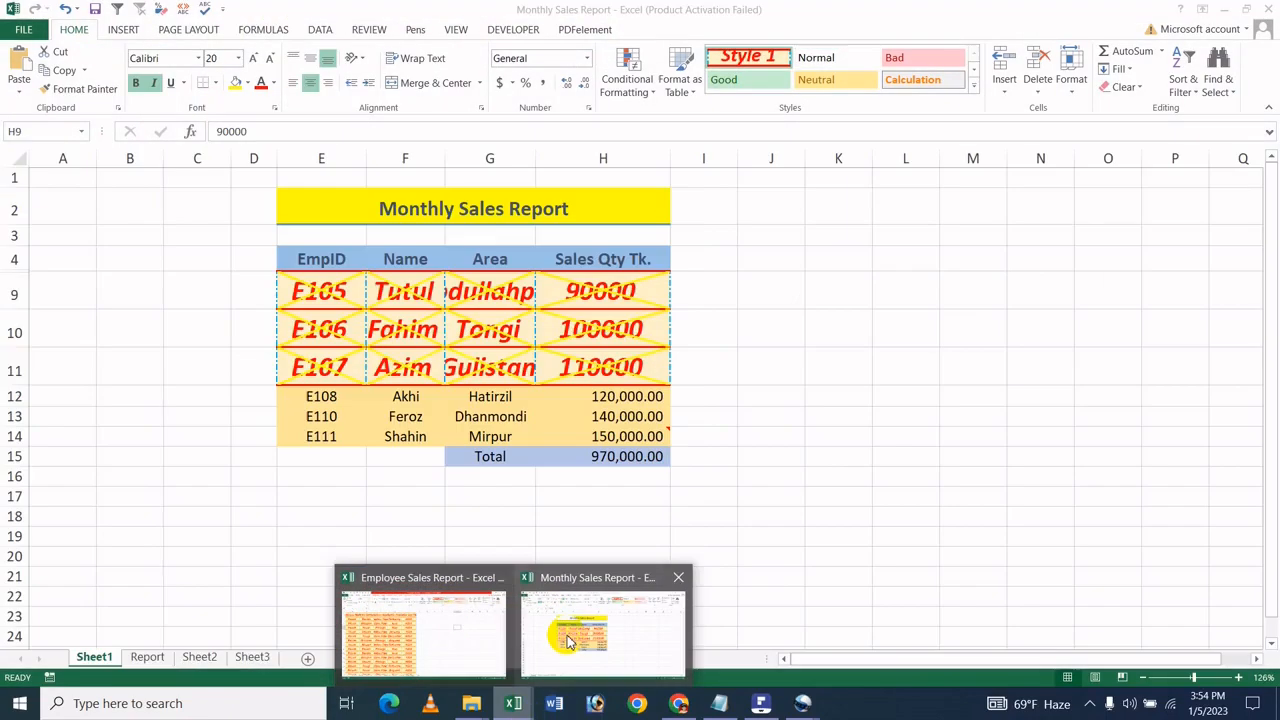
{"action": "left_click", "coordinate": [566, 645]}
{"action": "left_click", "coordinate": [597, 423]}
{"action": "left_click", "coordinate": [973, 70]}
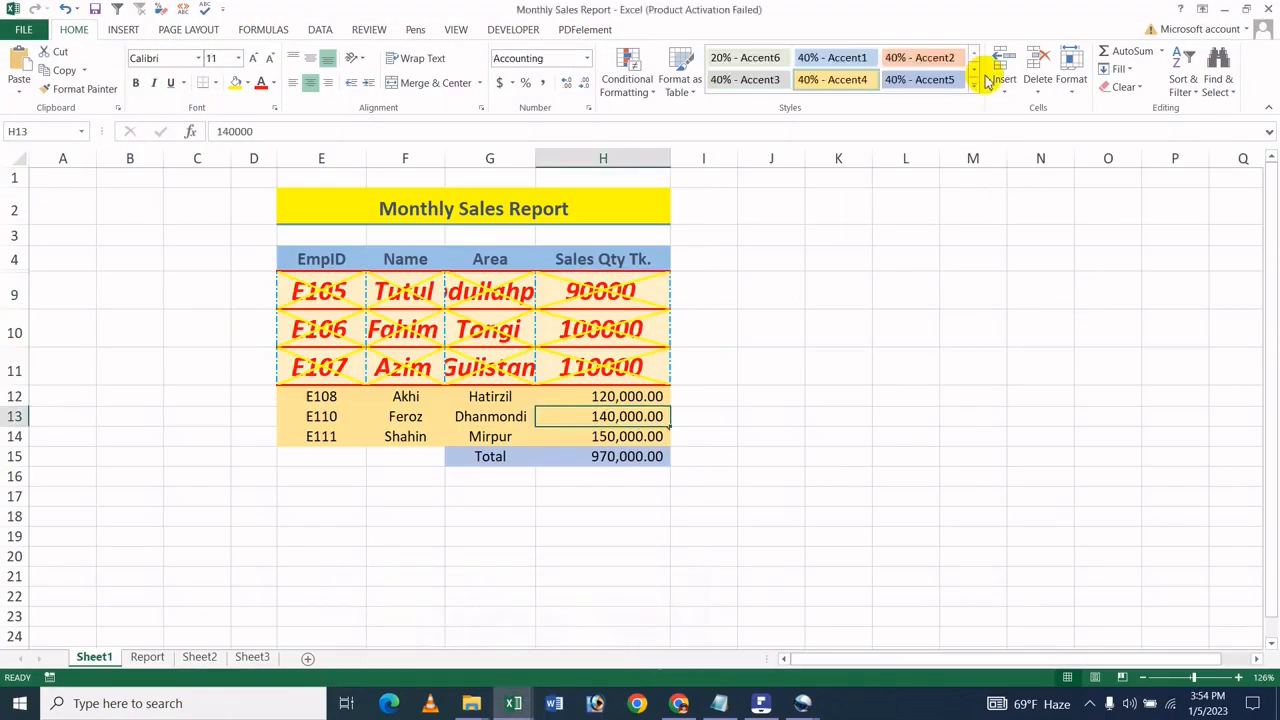
{"action": "left_click", "coordinate": [974, 89]}
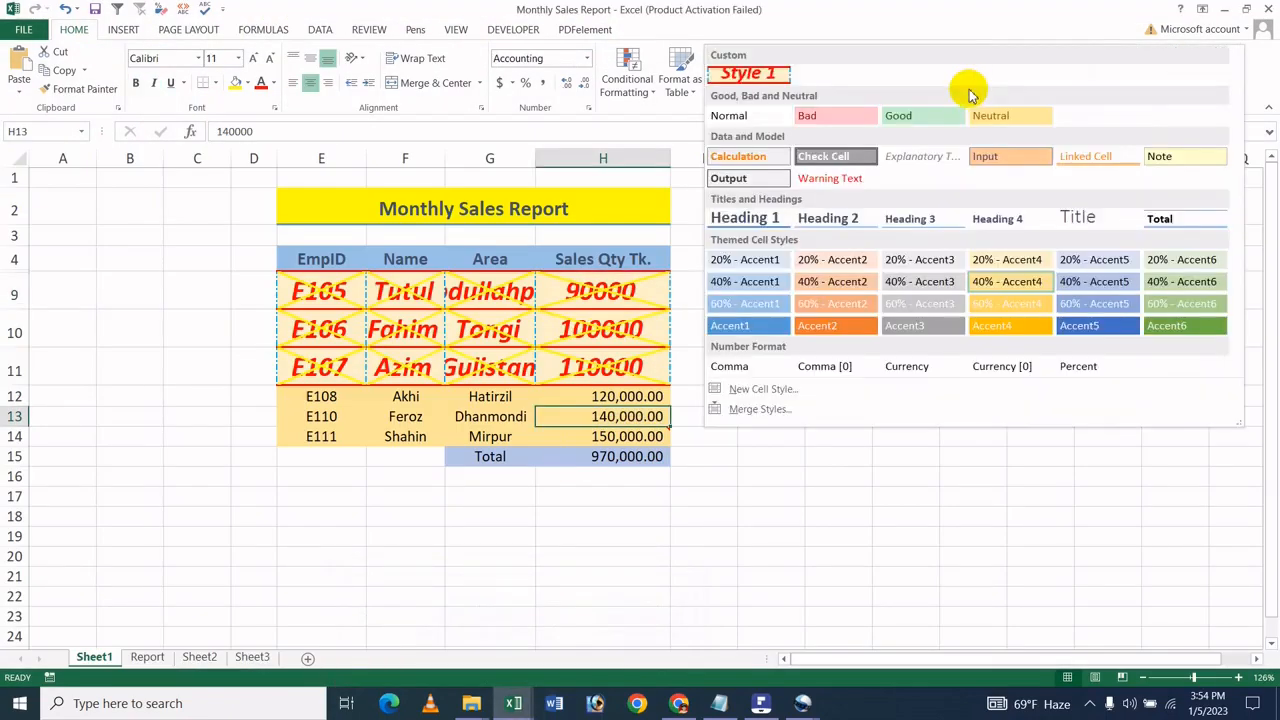
{"action": "left_click", "coordinate": [515, 299]}
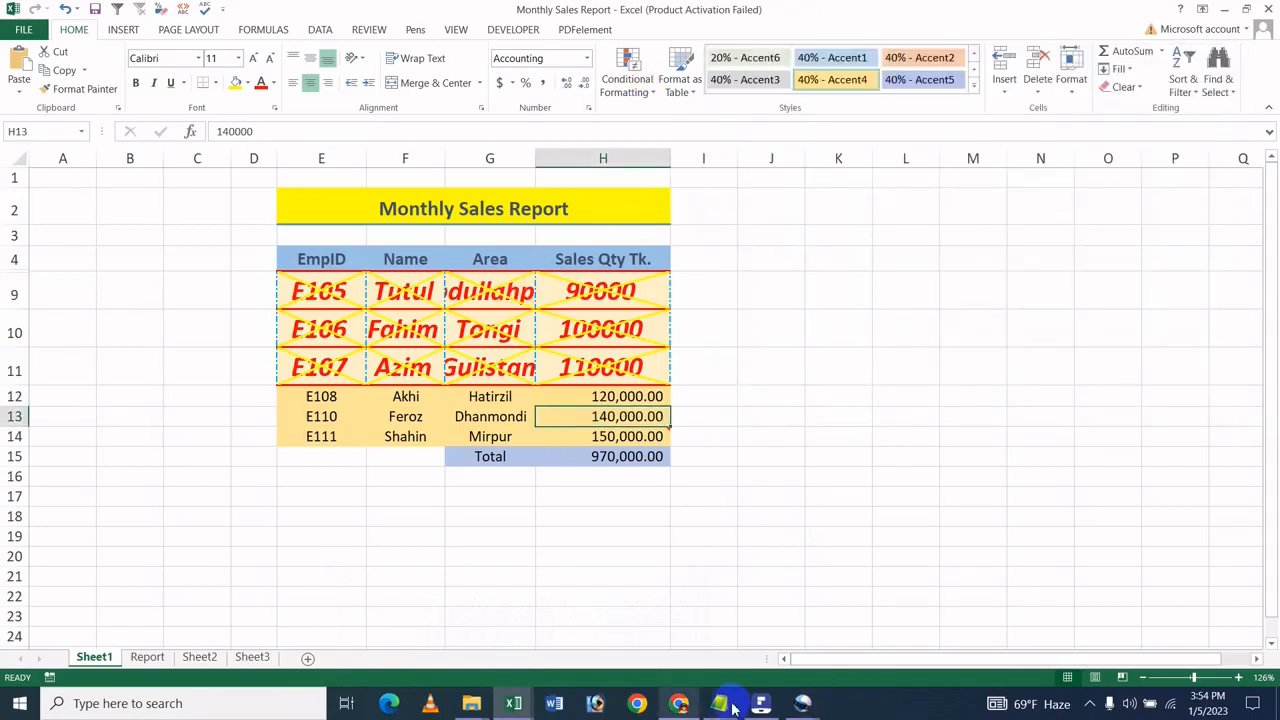
{"action": "left_click", "coordinate": [763, 705]}
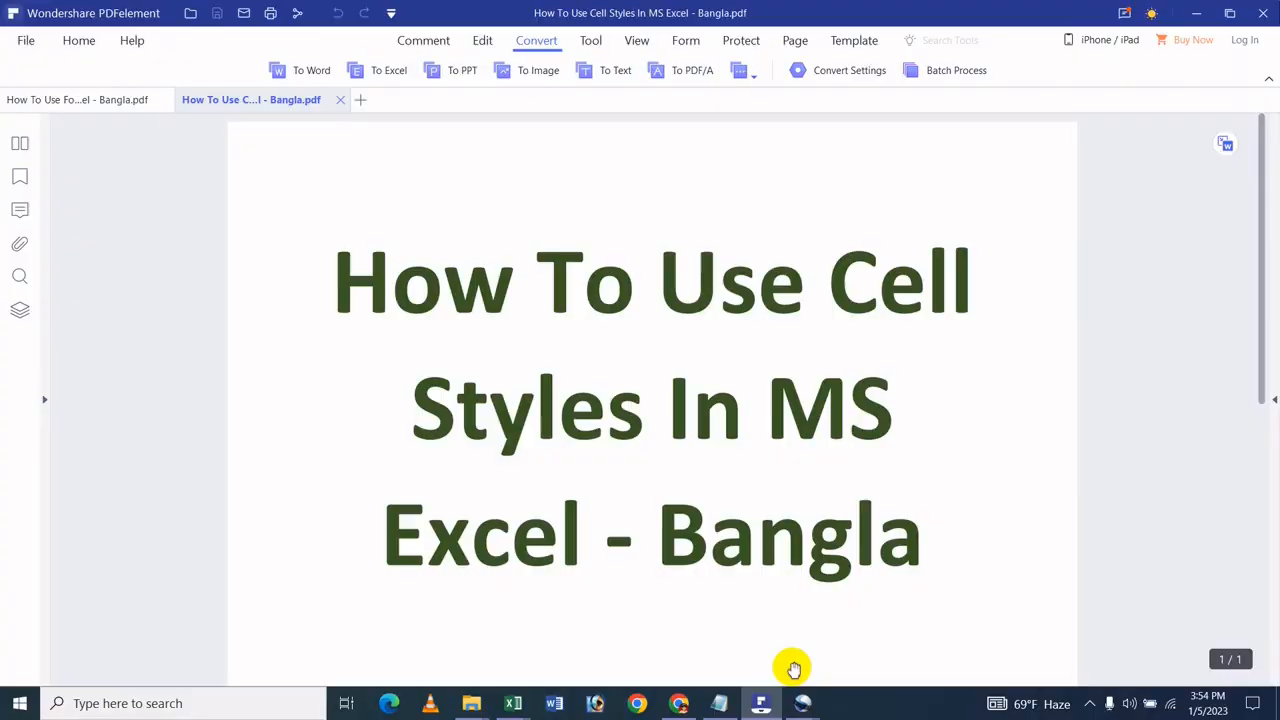